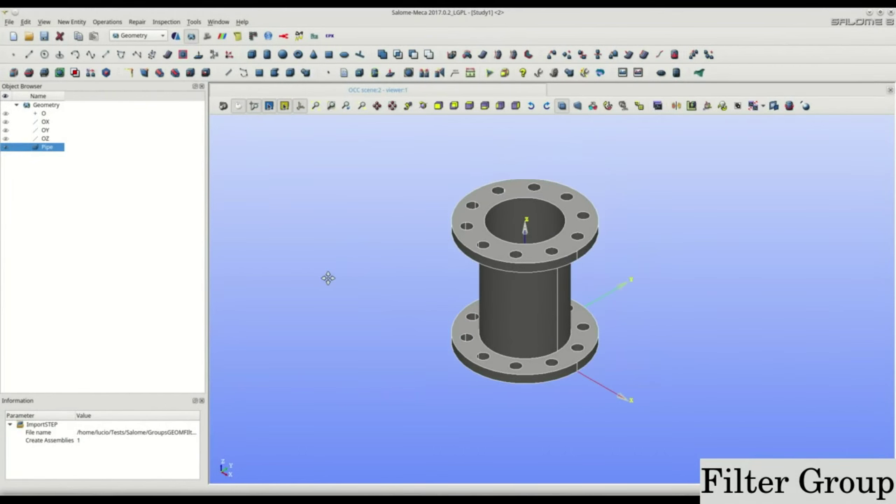
Create face group Group_1 on the Pipe holding one top-flange bolt-hole face
{"action": "middle_click_drag", "start_coordinate": [387, 267], "coordinate": [342, 257]}
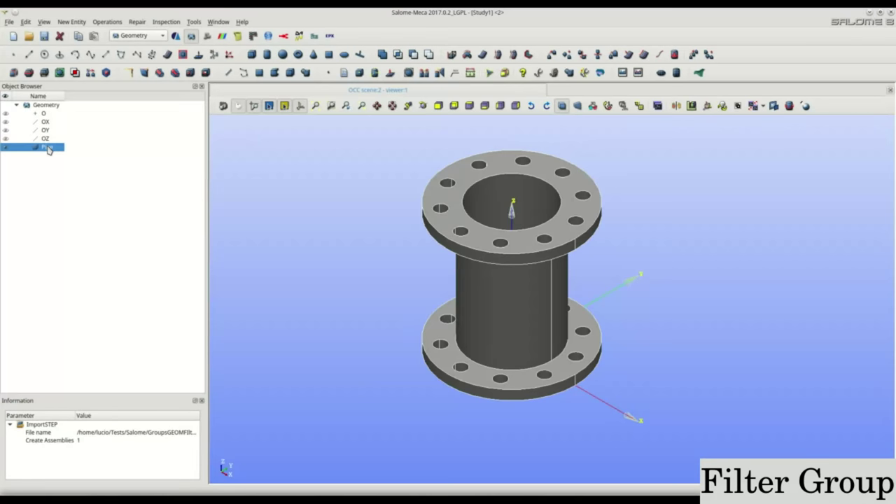
{"action": "right_click", "coordinate": [48, 148]}
{"action": "left_click", "coordinate": [77, 176]}
{"action": "left_click", "coordinate": [452, 111]}
{"action": "left_click_drag", "start_coordinate": [451, 85], "coordinate": [265, 112]}
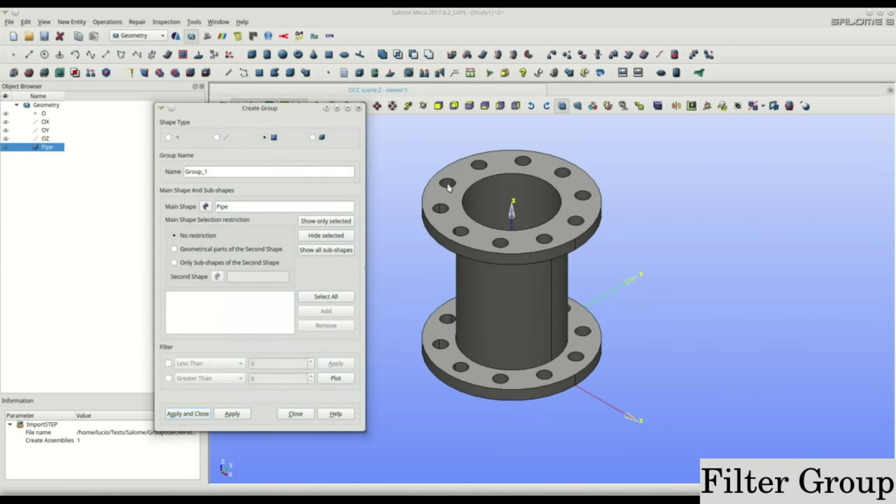
{"action": "left_click", "coordinate": [449, 186]}
{"action": "left_click", "coordinate": [323, 312]}
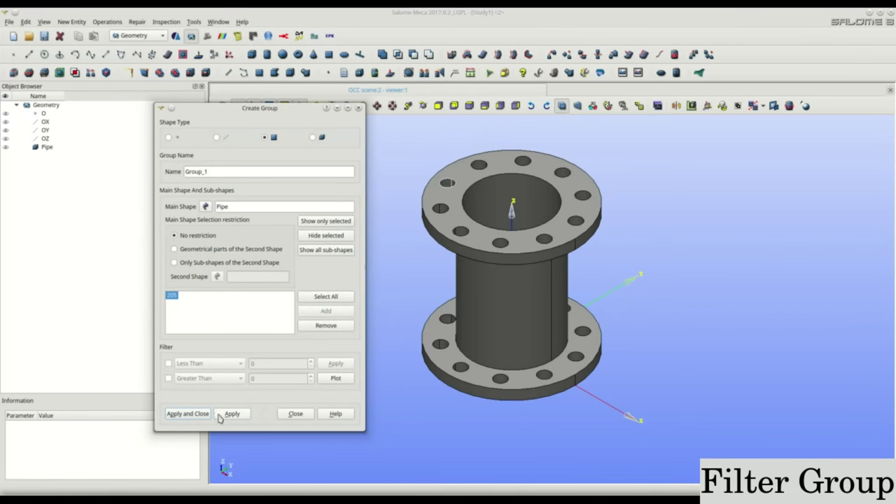
{"action": "left_click", "coordinate": [233, 414]}
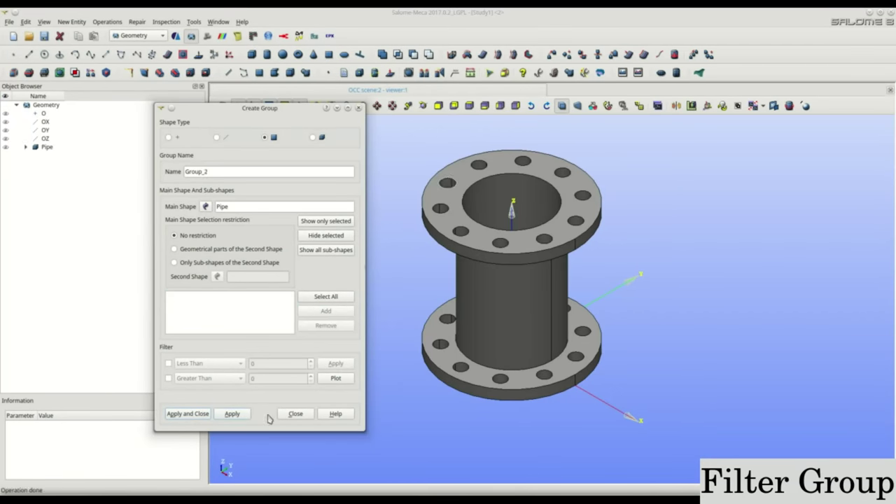
{"action": "left_click", "coordinate": [294, 415]}
Expand the Pipe and show Group_1 alone, then display the whole Pipe again
{"action": "left_click", "coordinate": [26, 148]}
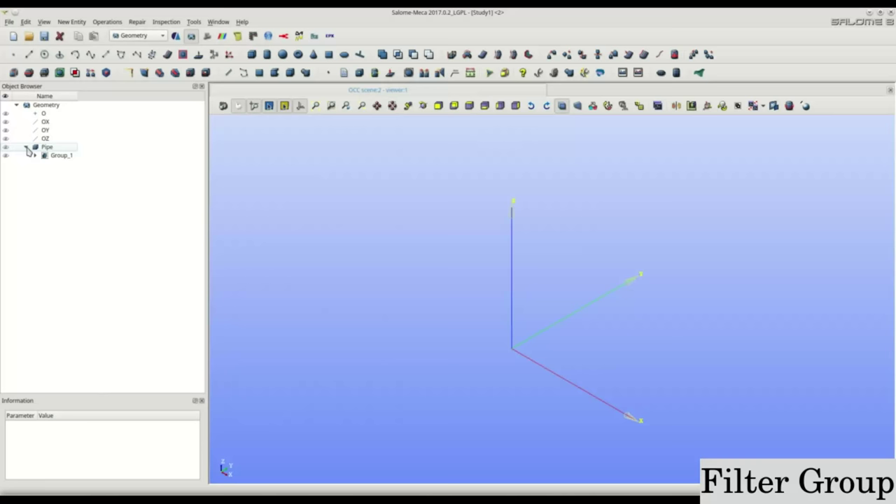
{"action": "left_click", "coordinate": [5, 156]}
{"action": "left_click", "coordinate": [5, 147]}
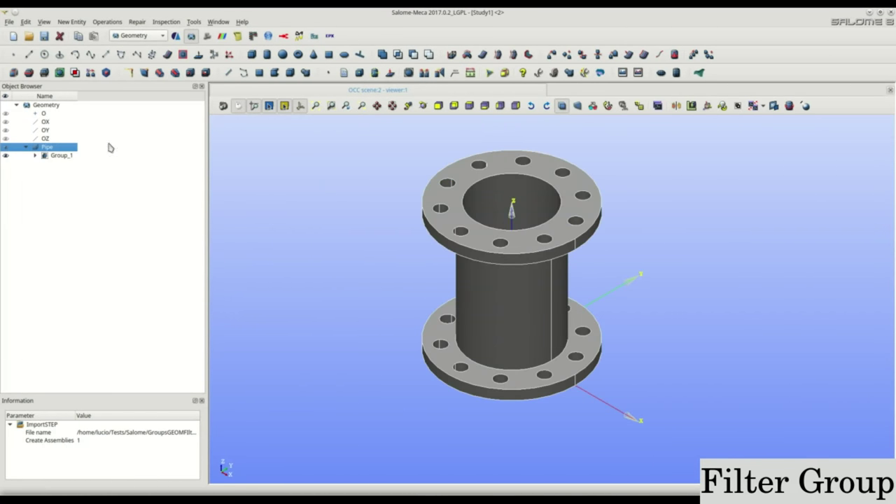
Auto-colour the Pipe, then filter Group_1 by Size to build Group_R
{"action": "right_click", "coordinate": [68, 146]}
{"action": "left_click", "coordinate": [97, 248]}
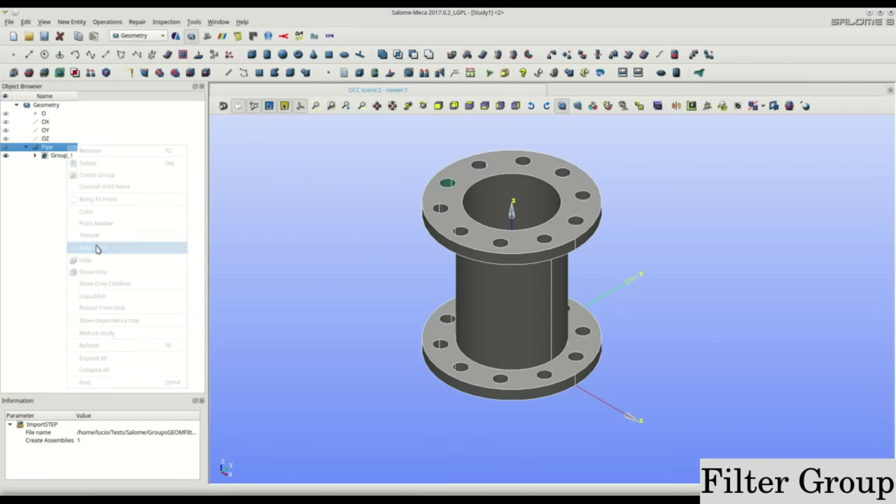
{"action": "left_click", "coordinate": [84, 23]}
{"action": "mouse_move", "coordinate": [88, 165]}
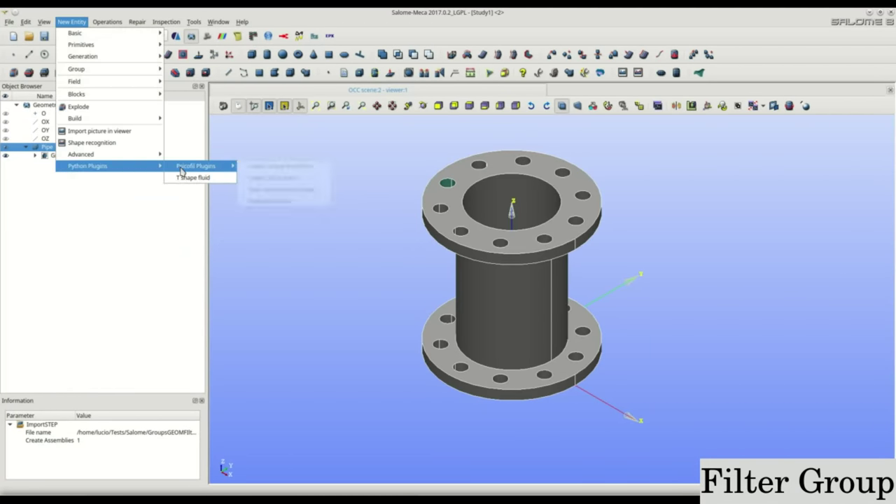
{"action": "left_click", "coordinate": [243, 167]}
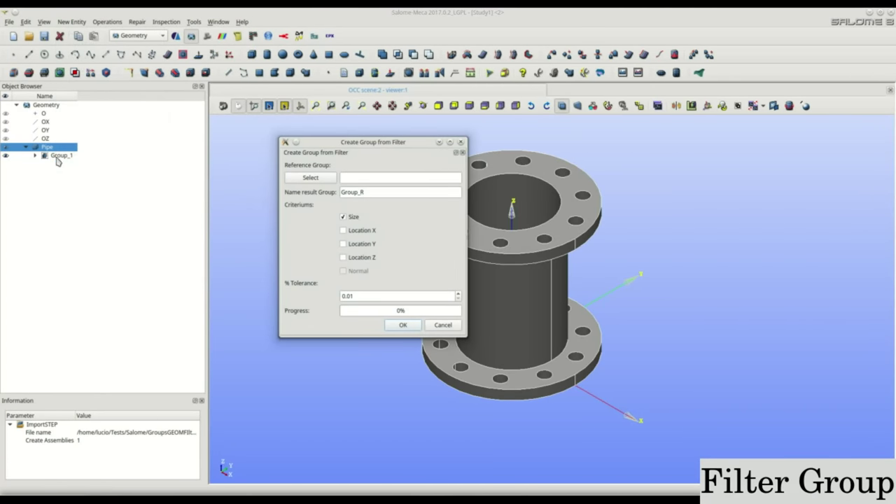
{"action": "left_click", "coordinate": [59, 155]}
{"action": "left_click", "coordinate": [308, 179]}
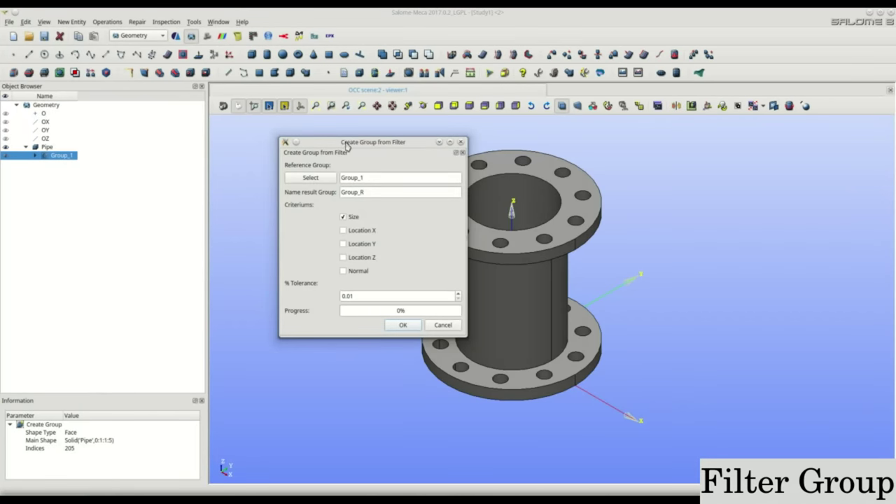
{"action": "left_click_drag", "start_coordinate": [346, 145], "coordinate": [727, 175]}
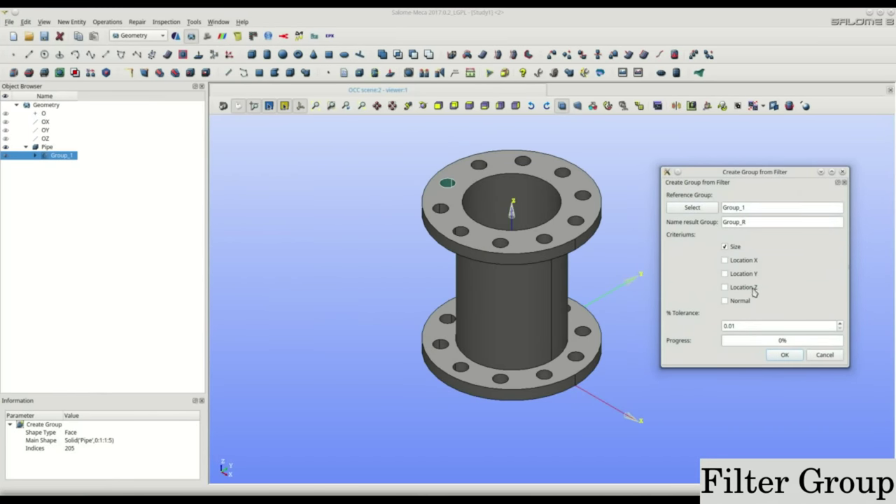
{"action": "left_click", "coordinate": [781, 357]}
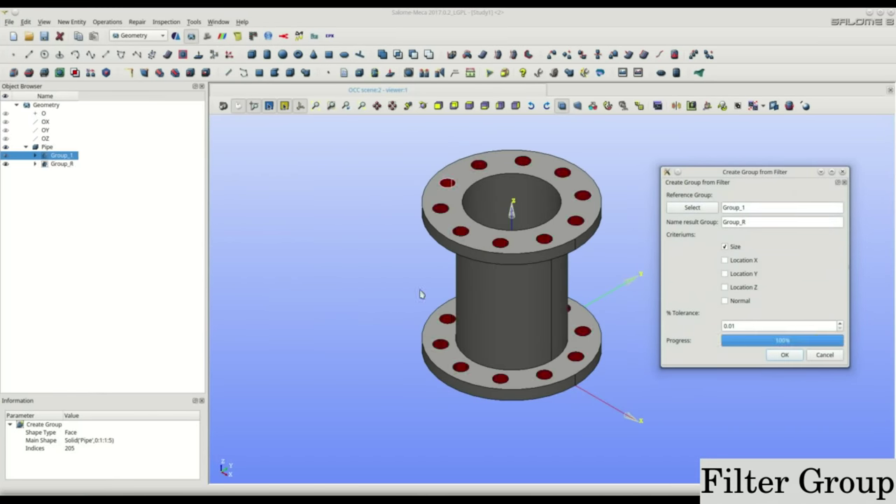
{"action": "left_click", "coordinate": [341, 269]}
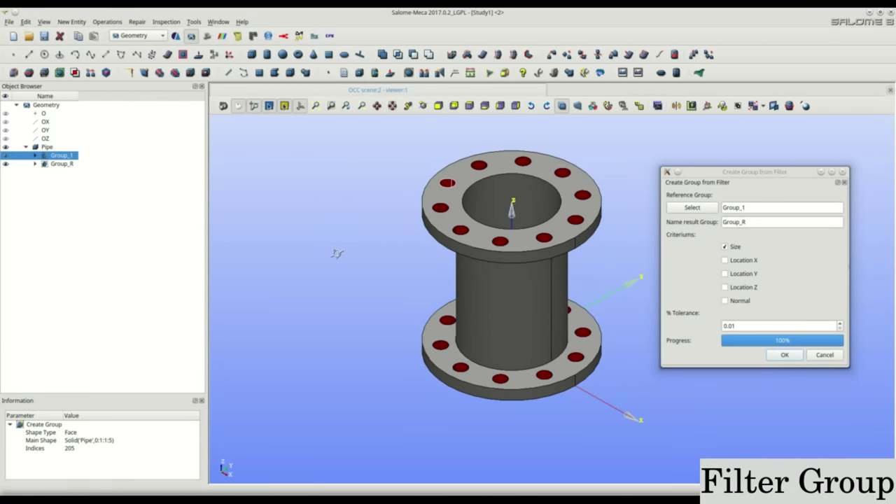
Name the result Group_R1 and filter it from Group_1 by size plus Location Z
{"action": "left_click", "coordinate": [4, 165]}
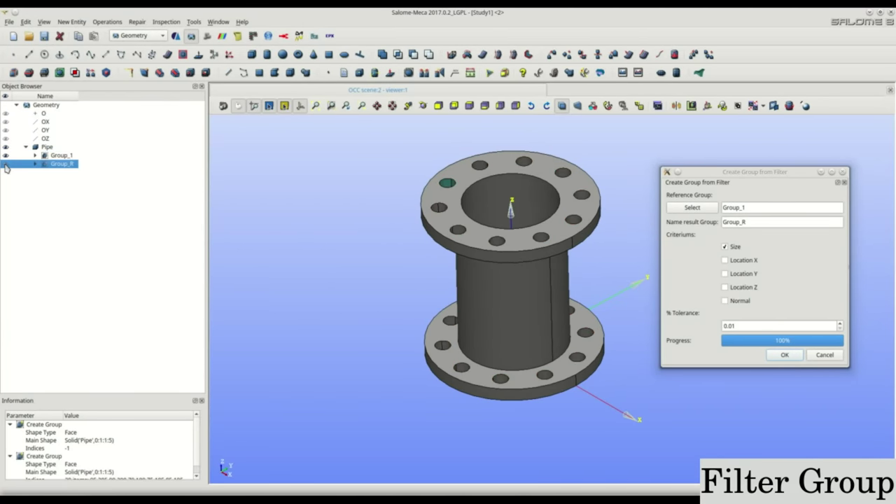
{"action": "left_click", "coordinate": [773, 221]}
{"action": "type", "text": "1"}
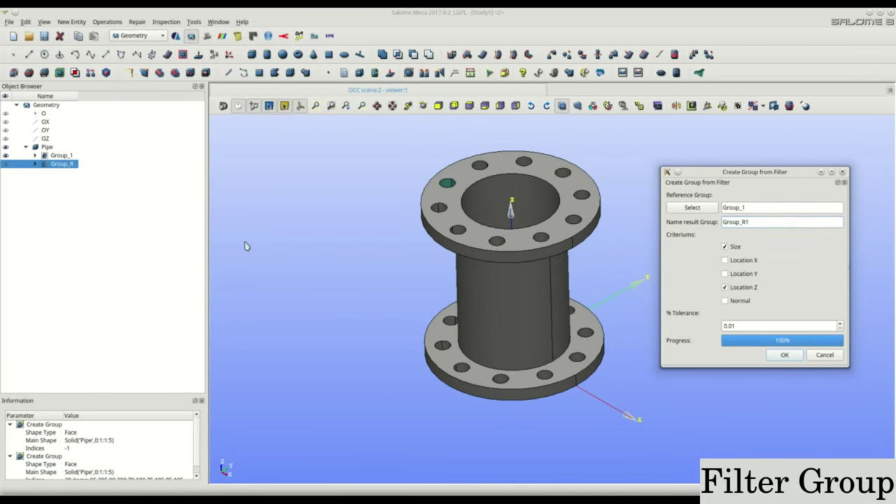
{"action": "left_click", "coordinate": [62, 156]}
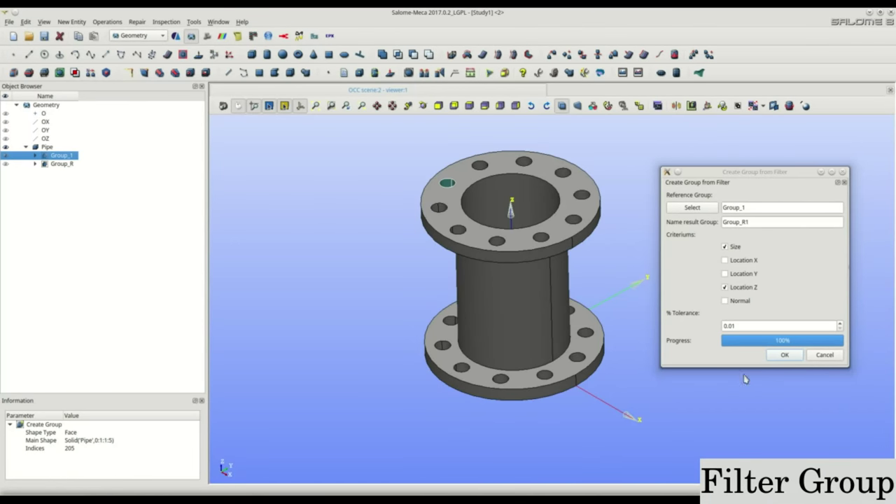
{"action": "left_click", "coordinate": [783, 356]}
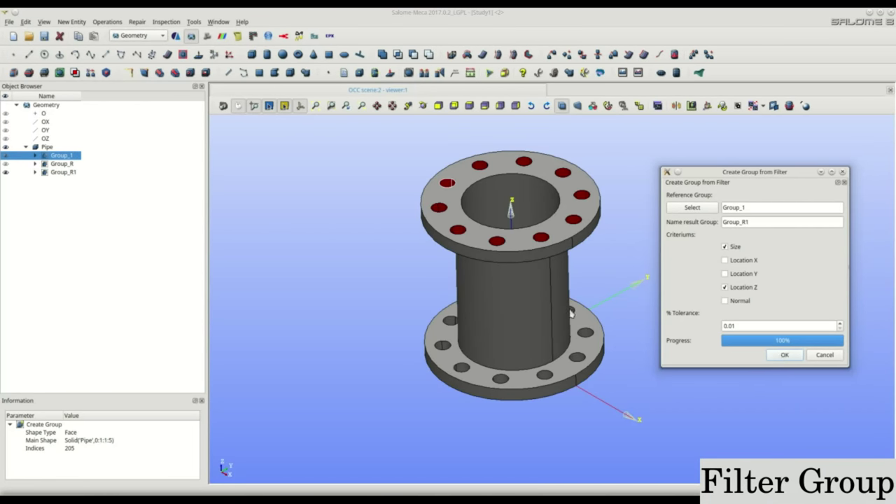
{"action": "mouse_move", "coordinate": [355, 254]}
{"action": "right_mouse_down", "text": "ctrl"}
{"action": "mouse_move", "coordinate": [348, 284]}
{"action": "mouse_move", "coordinate": [425, 321]}
{"action": "right_mouse_up", "text": "ctrl"}
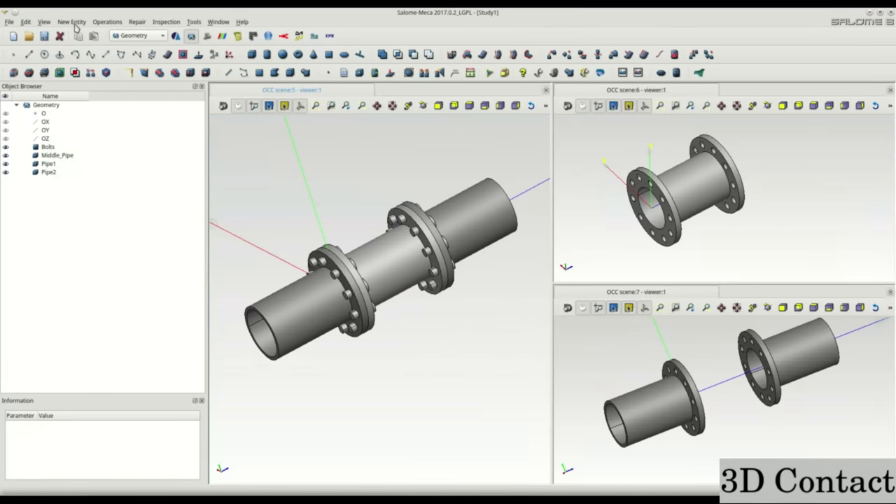
Run Detect 3D contacts on Bolts, Middle_Pipe, Pipe1 and Pipe2, yielding 62 contact pairs
{"action": "left_click", "coordinate": [72, 22]}
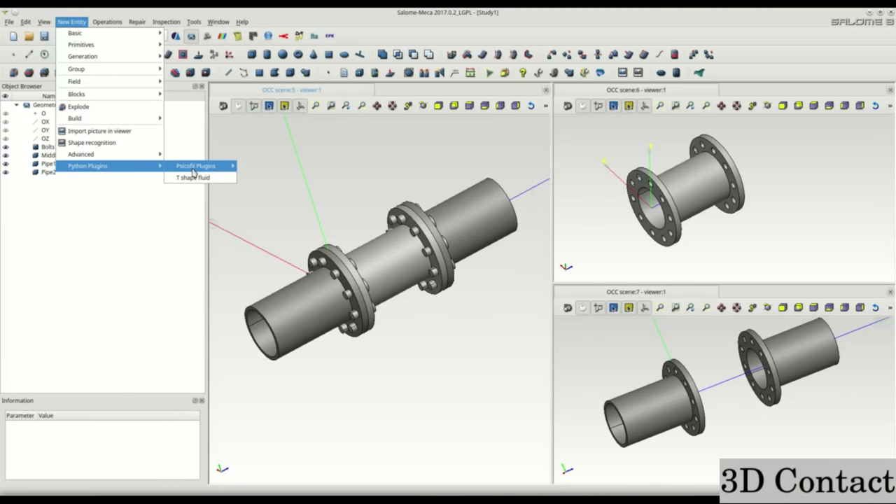
{"action": "mouse_move", "coordinate": [196, 165]}
{"action": "left_click", "coordinate": [265, 180]}
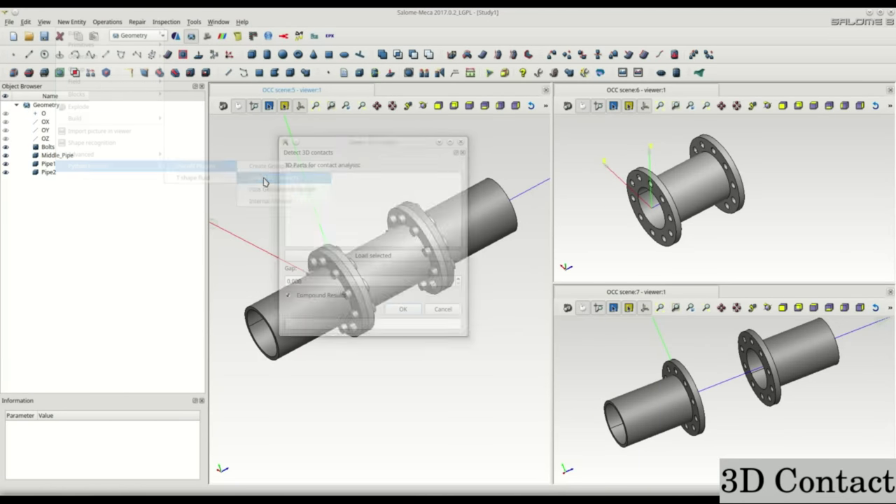
{"action": "left_click_drag", "start_coordinate": [344, 148], "coordinate": [527, 241]}
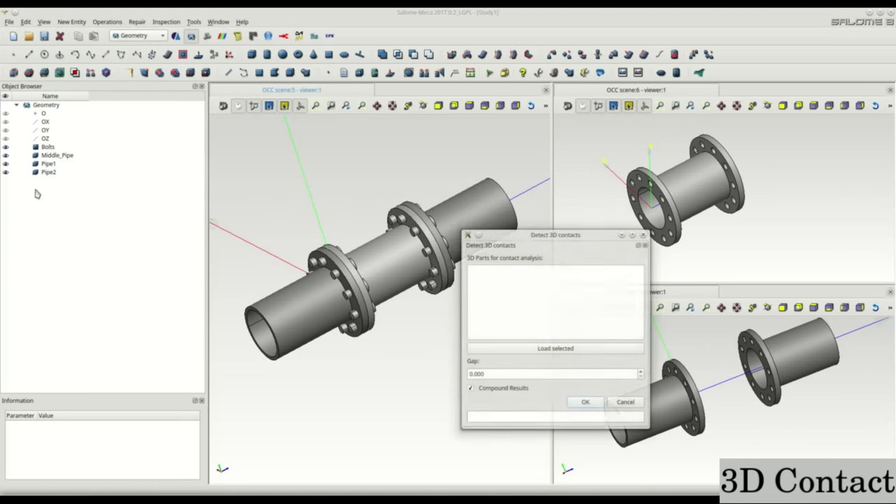
{"action": "left_click", "coordinate": [49, 148]}
{"action": "left_click", "coordinate": [49, 173], "text": "shift"}
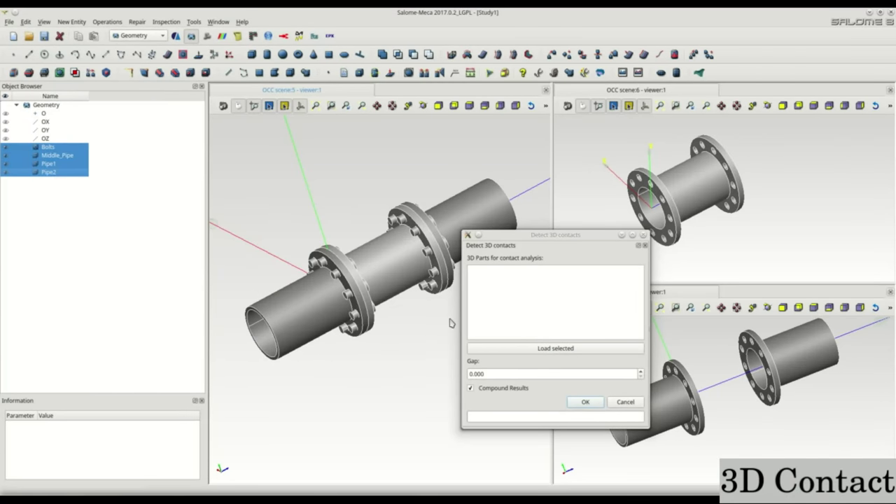
{"action": "left_click", "coordinate": [521, 348]}
{"action": "left_click_drag", "start_coordinate": [555, 238], "coordinate": [486, 212]}
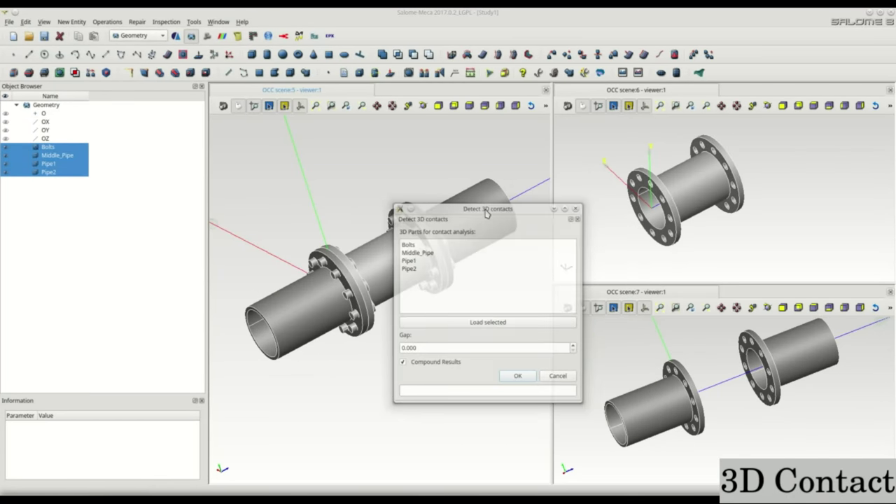
{"action": "left_click", "coordinate": [518, 377]}
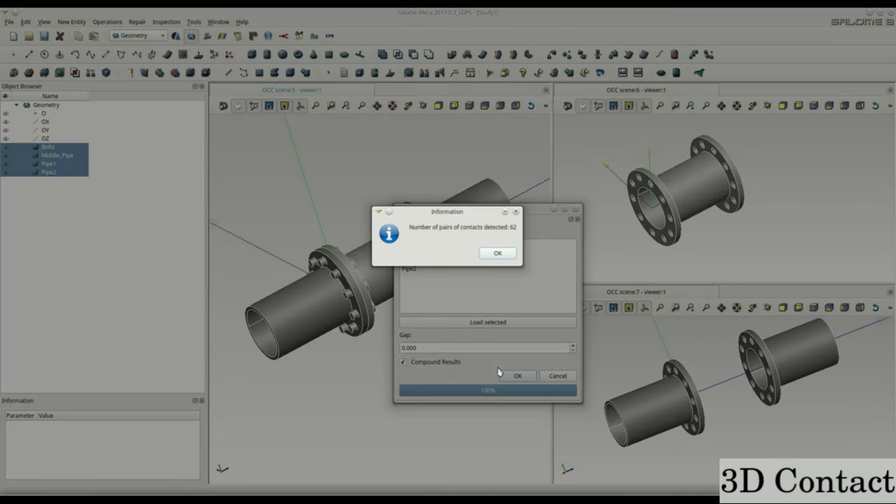
{"action": "left_click", "coordinate": [499, 254]}
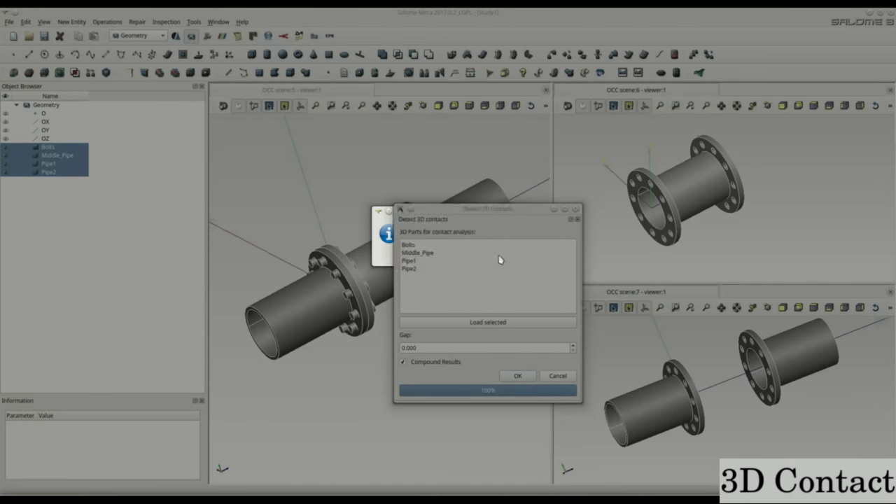
{"action": "left_click", "coordinate": [558, 379]}
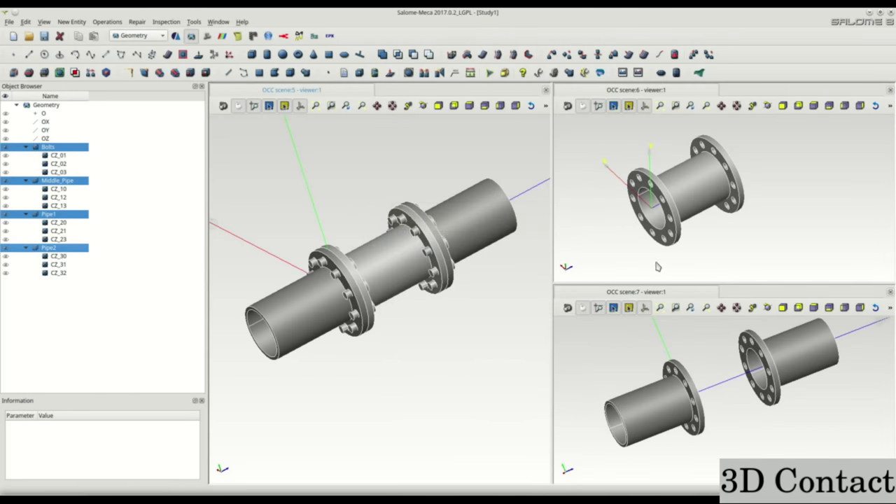
Auto-colour Middle_Pipe's groups and view its contact face group CZ_13
{"action": "left_click", "coordinate": [634, 261]}
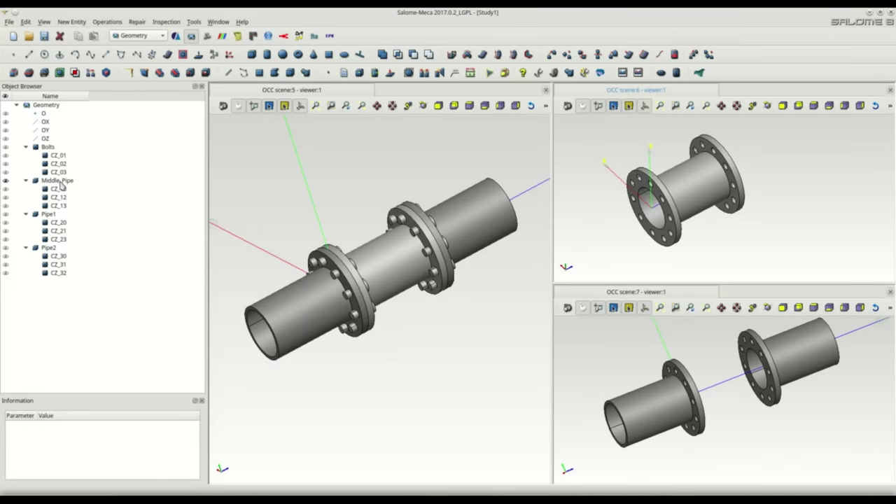
{"action": "right_click", "coordinate": [61, 183]}
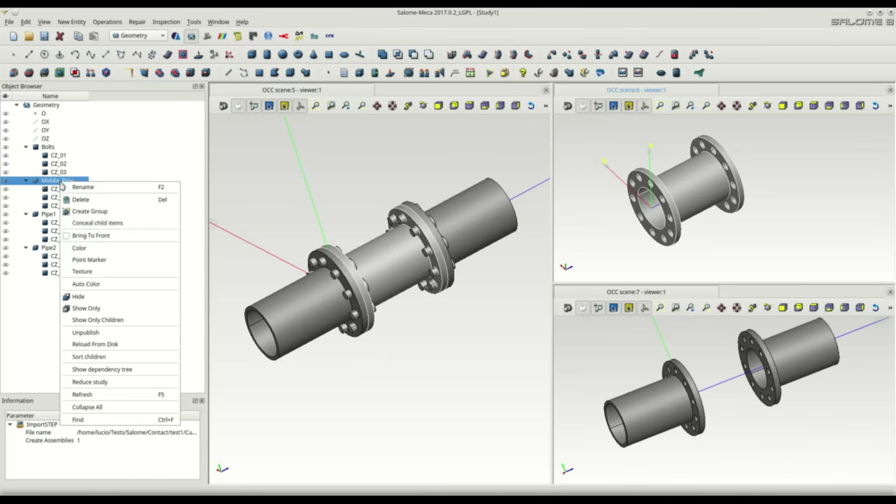
{"action": "left_click", "coordinate": [101, 285]}
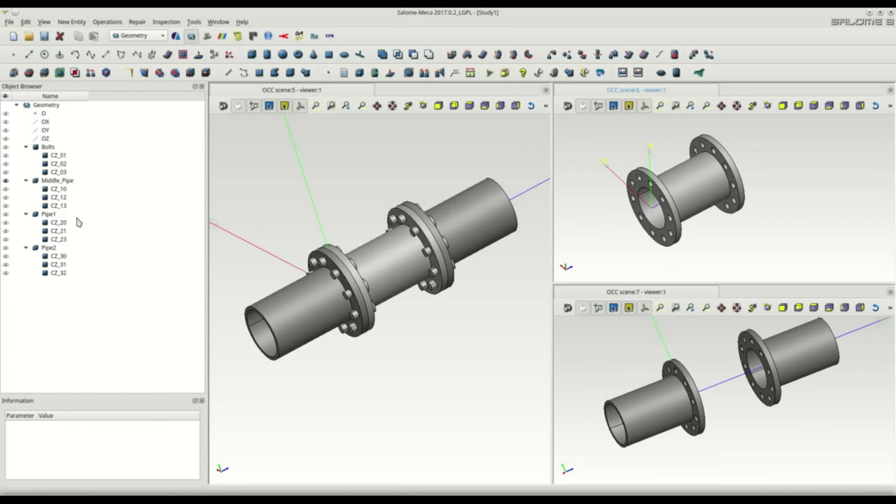
{"action": "left_click", "coordinate": [56, 215]}
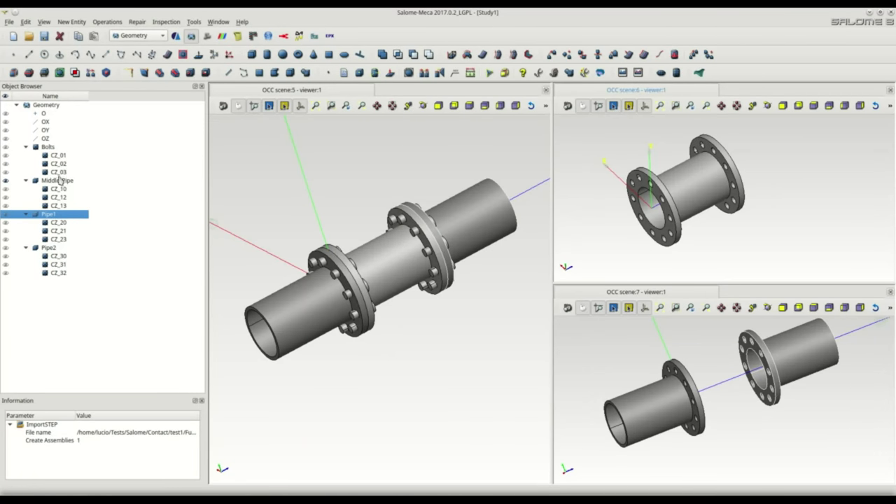
{"action": "left_click", "coordinate": [59, 180]}
{"action": "left_click", "coordinate": [58, 205]}
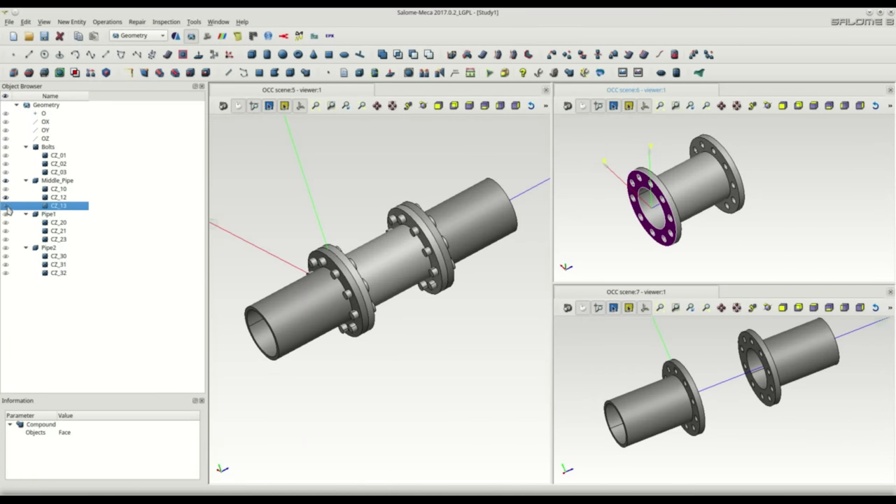
{"action": "mouse_move", "coordinate": [688, 212]}
{"action": "right_mouse_down", "text": "ctrl"}
{"action": "mouse_move", "coordinate": [557, 229]}
{"action": "mouse_move", "coordinate": [619, 214]}
{"action": "right_mouse_up", "text": "ctrl"}
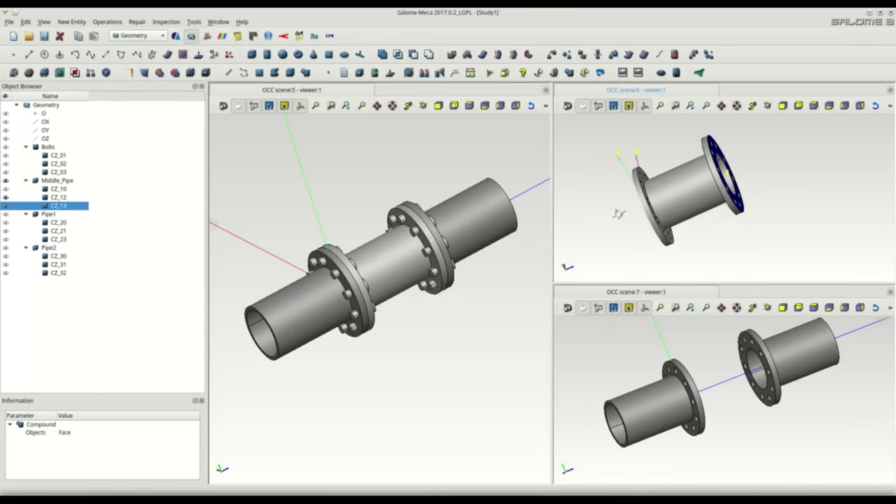
Auto-colour Pipe1's groups and inspect contact face groups CZ_31 and CZ_21
{"action": "right_click", "coordinate": [54, 250]}
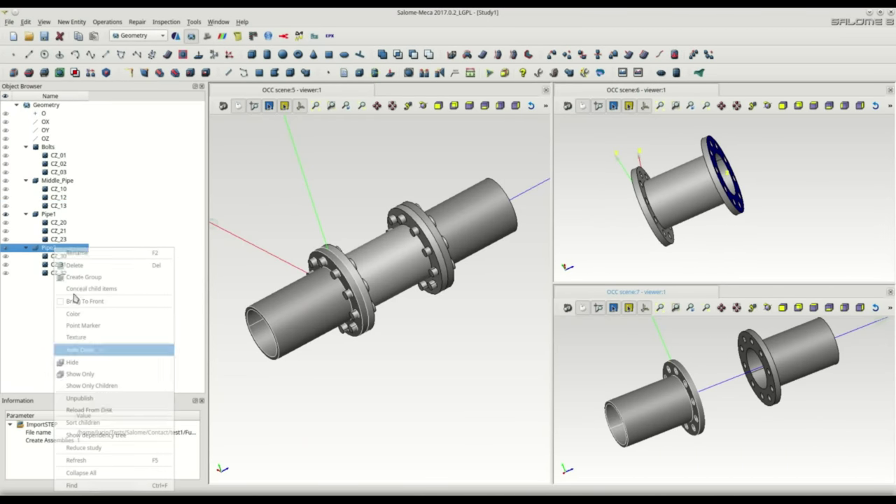
{"action": "right_click", "coordinate": [49, 214]}
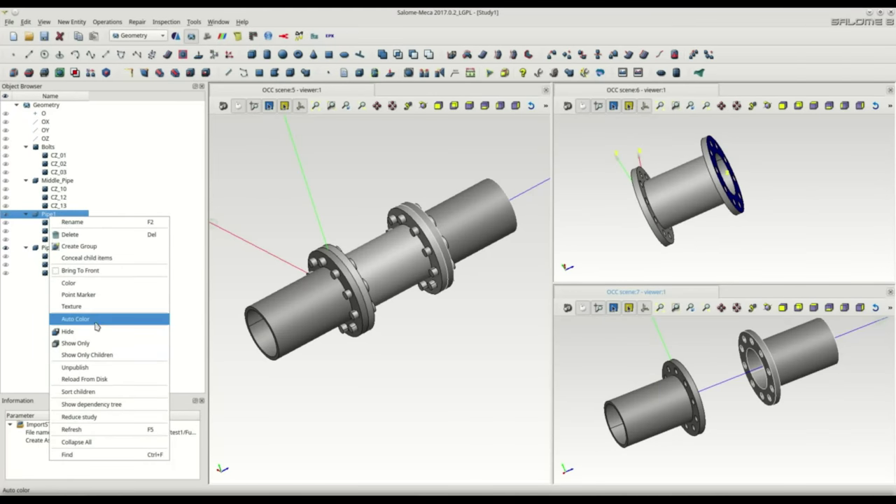
{"action": "left_click", "coordinate": [96, 320]}
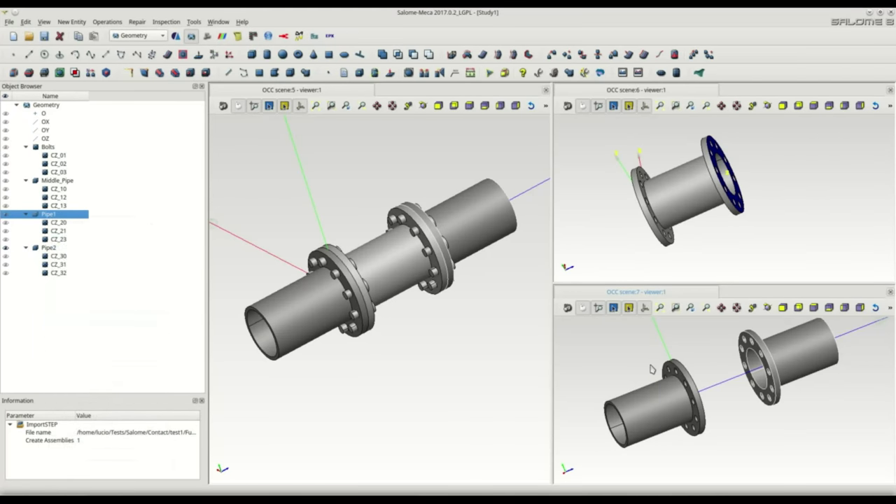
{"action": "left_click", "coordinate": [8, 265]}
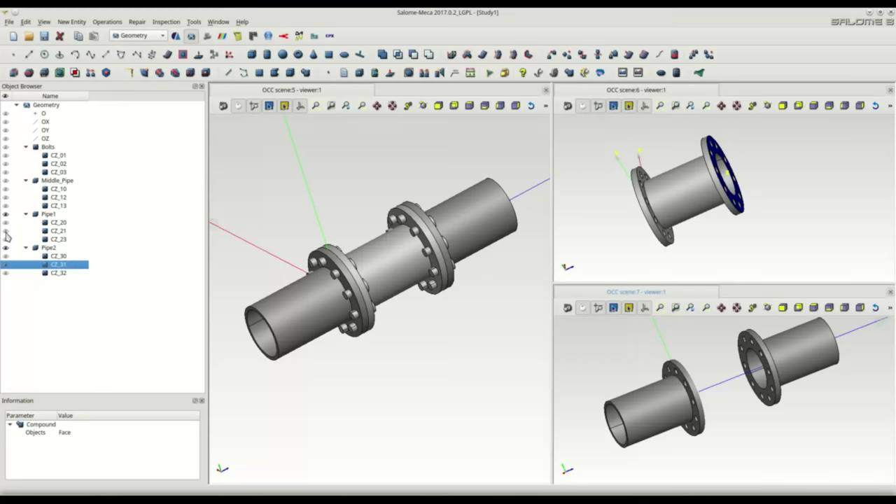
{"action": "left_click", "coordinate": [4, 231]}
{"action": "right_click_drag", "start_coordinate": [653, 400], "coordinate": [693, 391], "text": "ctrl"}
{"action": "mouse_move", "coordinate": [770, 203]}
{"action": "right_mouse_down", "text": "ctrl"}
{"action": "mouse_move", "coordinate": [813, 205]}
{"action": "mouse_move", "coordinate": [810, 240]}
{"action": "right_mouse_up", "text": "ctrl"}
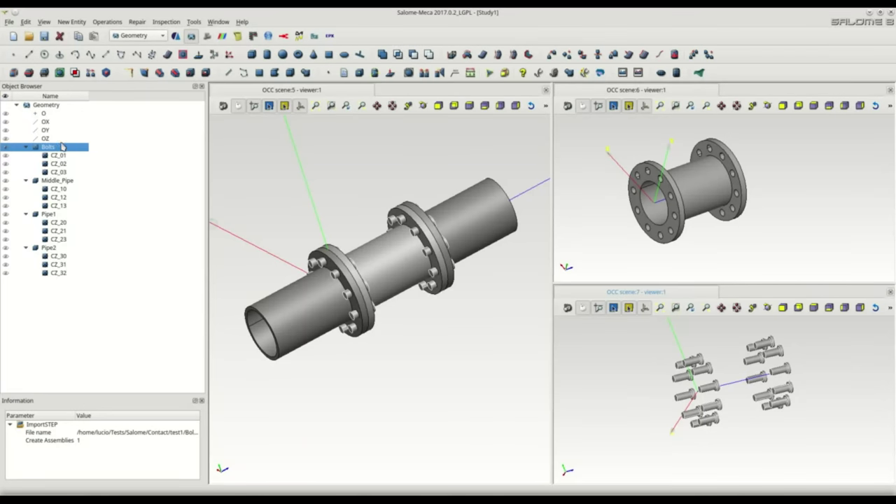
Auto-colour the Bolts' groups and view the bolt contact group CZ_01
{"action": "right_click", "coordinate": [62, 146]}
{"action": "key", "text": "Escape"}
{"action": "right_click", "coordinate": [42, 148]}
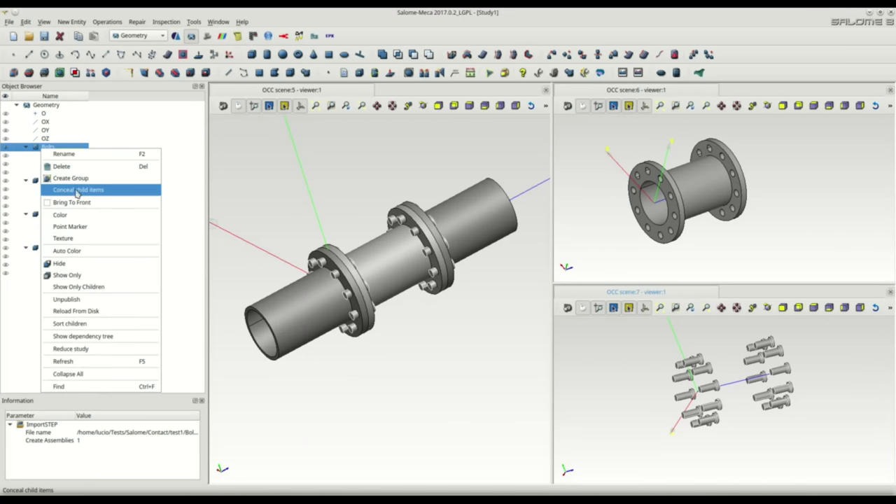
{"action": "left_click", "coordinate": [79, 251]}
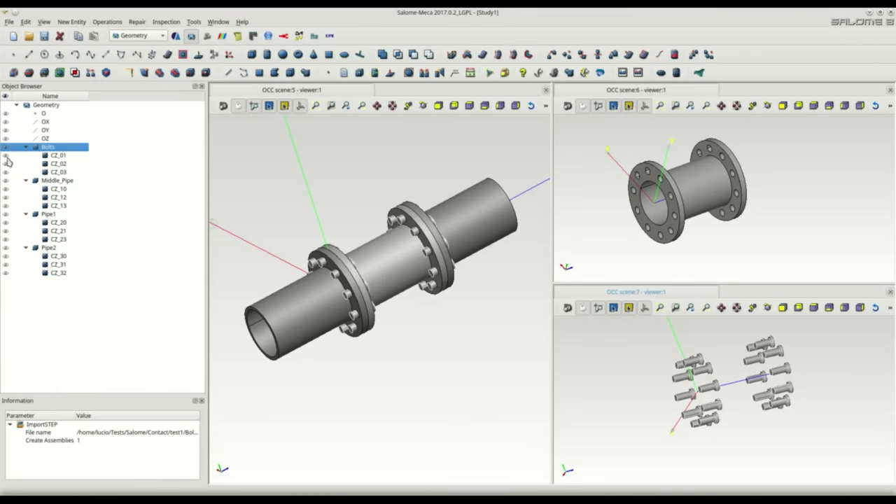
{"action": "left_click", "coordinate": [8, 157]}
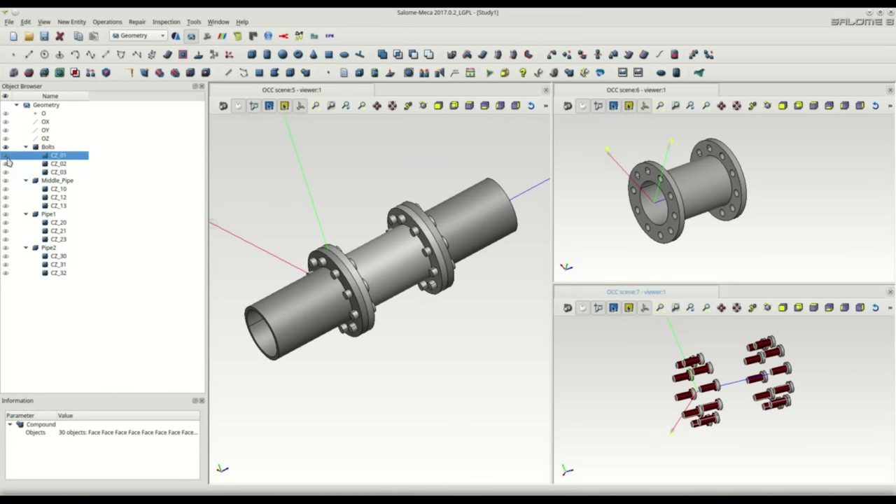
{"action": "right_click_drag", "start_coordinate": [647, 382], "coordinate": [692, 384], "text": "ctrl"}
Show contact group CZ_10 and orbit the middle pipe, assembly and bolts to inspect it
{"action": "left_click", "coordinate": [707, 249]}
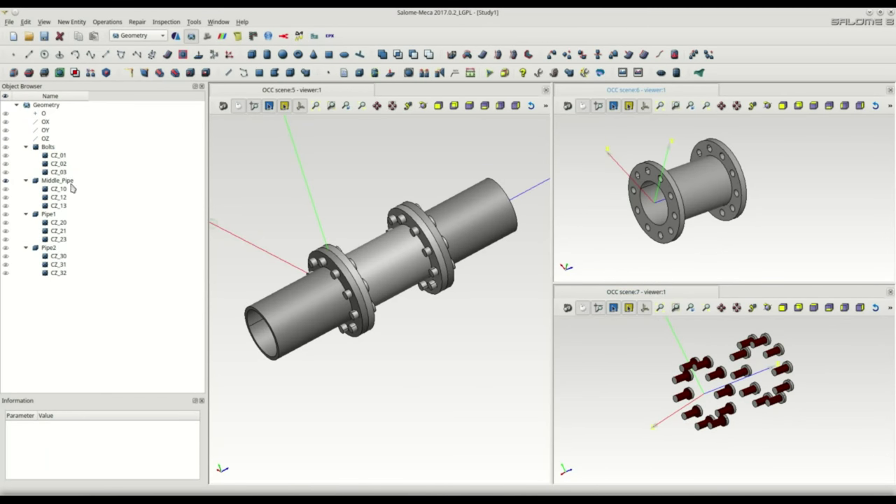
{"action": "left_click", "coordinate": [7, 189]}
{"action": "mouse_move", "coordinate": [755, 198]}
{"action": "right_mouse_down", "text": "ctrl"}
{"action": "mouse_move", "coordinate": [661, 221]}
{"action": "mouse_move", "coordinate": [667, 252]}
{"action": "right_mouse_up", "text": "ctrl"}
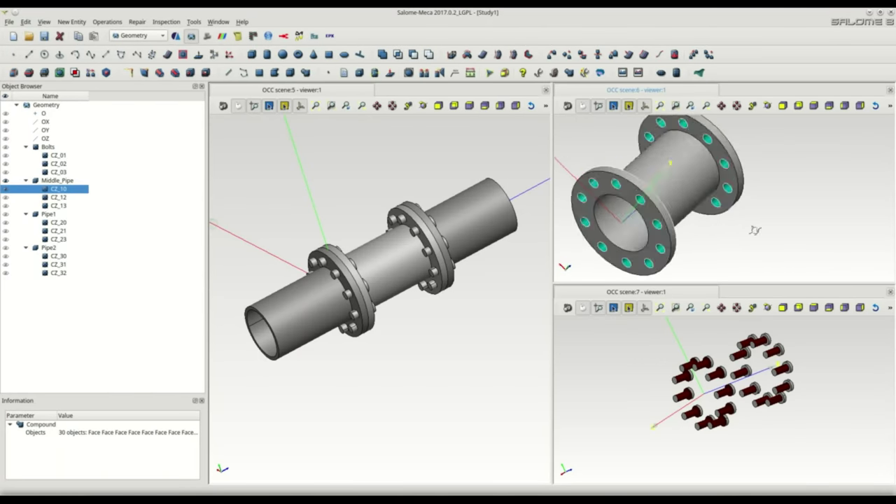
{"action": "right_click_drag", "start_coordinate": [489, 317], "coordinate": [404, 262], "text": "ctrl"}
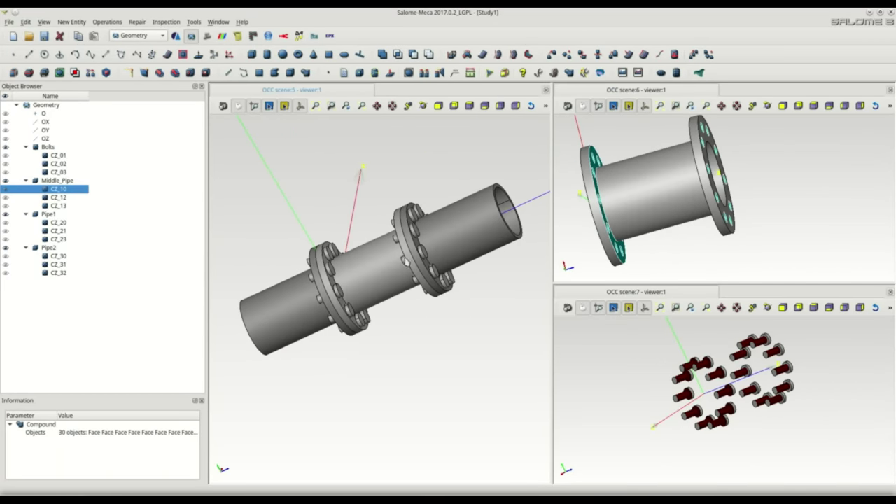
{"action": "mouse_move", "coordinate": [665, 251]}
{"action": "right_mouse_down", "text": "ctrl"}
{"action": "mouse_move", "coordinate": [777, 244]}
{"action": "mouse_move", "coordinate": [745, 248]}
{"action": "right_mouse_up", "text": "ctrl"}
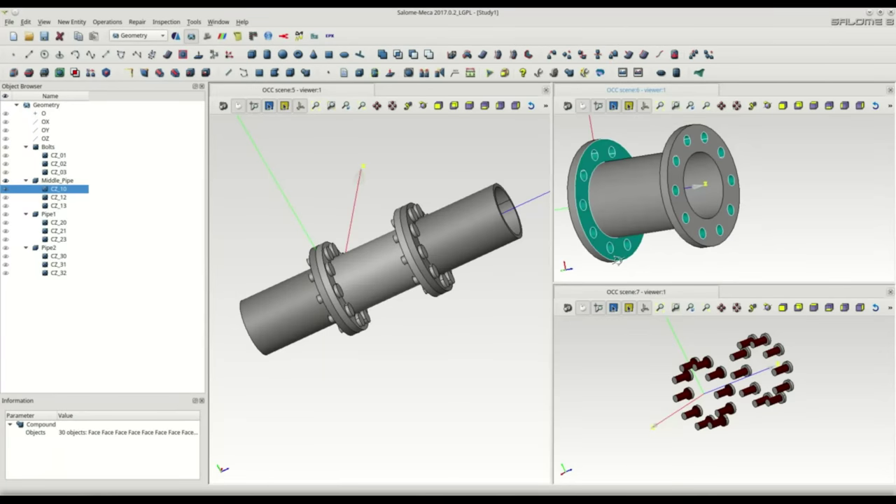
{"action": "mouse_move", "coordinate": [623, 320]}
{"action": "right_mouse_down", "text": "ctrl"}
{"action": "mouse_move", "coordinate": [611, 429]}
{"action": "mouse_move", "coordinate": [661, 424]}
{"action": "right_mouse_up", "text": "ctrl"}
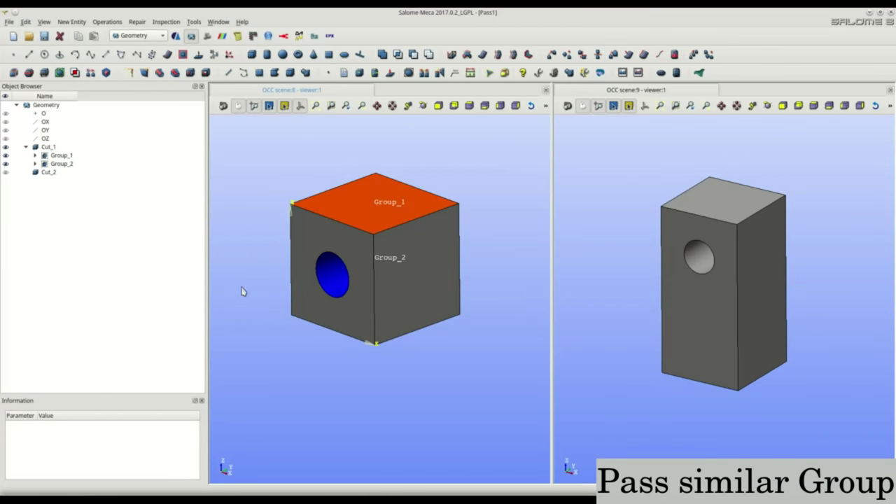
Inspect Cut_1's single-face groups: Group_1 on the top face and Group_2 on a side face
{"action": "left_click", "coordinate": [7, 158]}
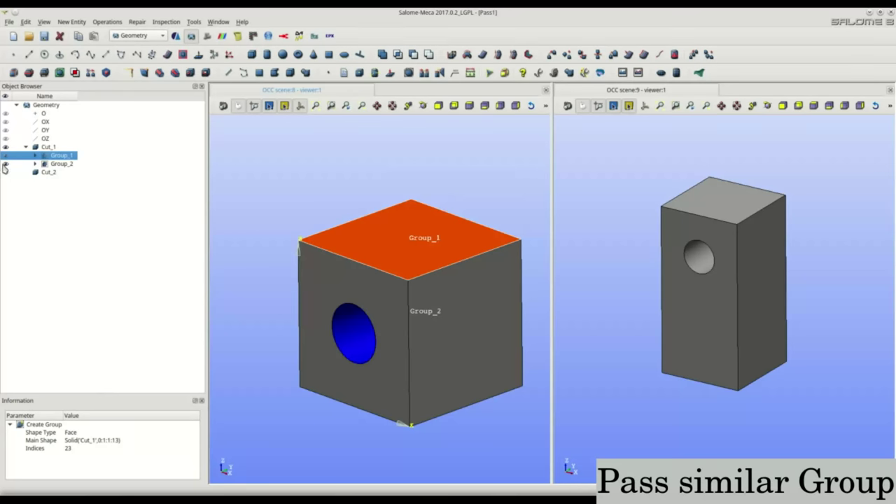
{"action": "left_click", "coordinate": [7, 165]}
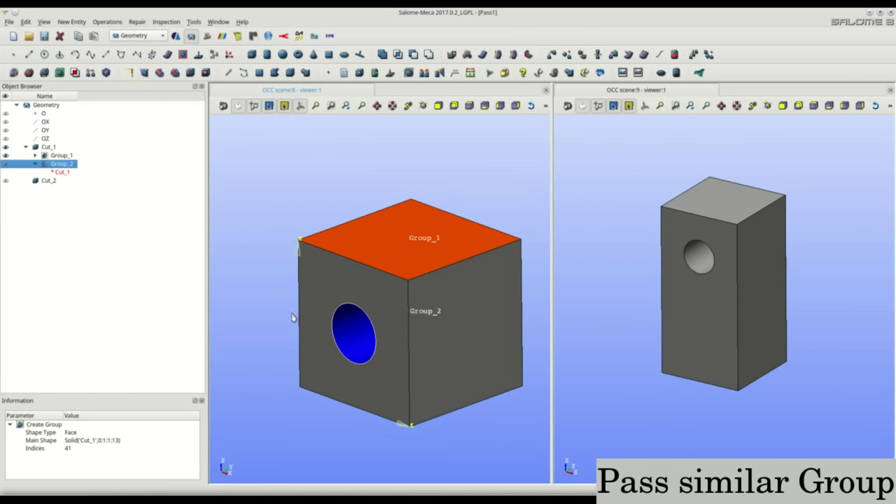
{"action": "left_click", "coordinate": [3, 192]}
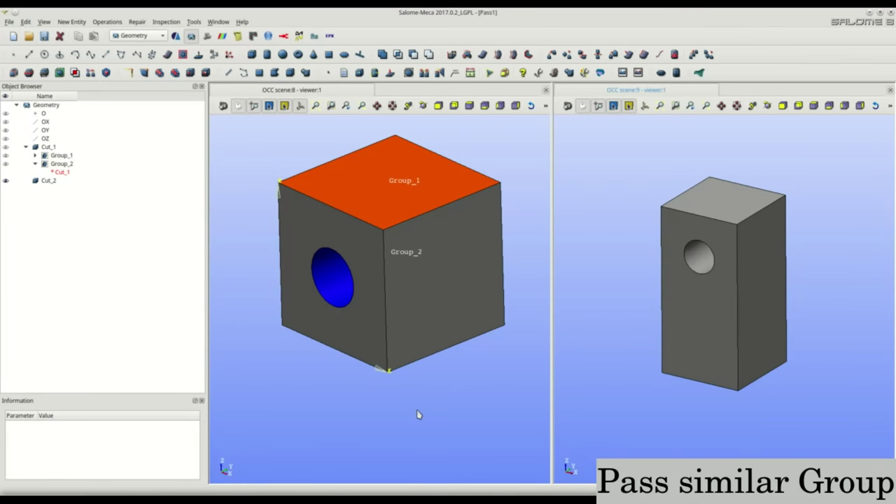
{"action": "left_click", "coordinate": [70, 21]}
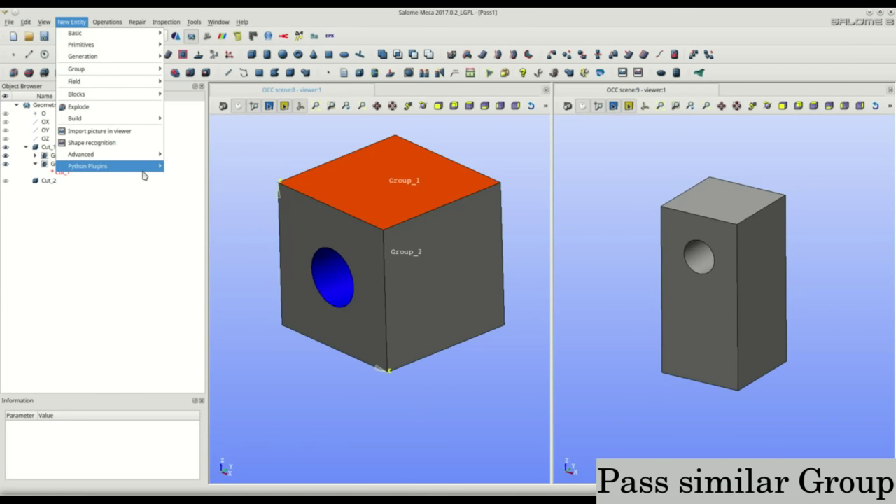
{"action": "mouse_move", "coordinate": [198, 166]}
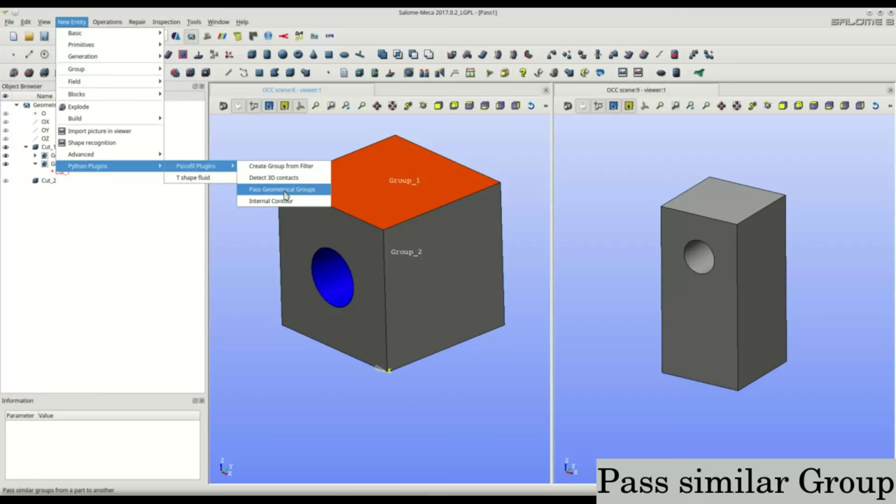
Pass Group_1 and Group_2 from source Cut_1 to destination Cut_2 and check the copies
{"action": "left_click", "coordinate": [286, 195]}
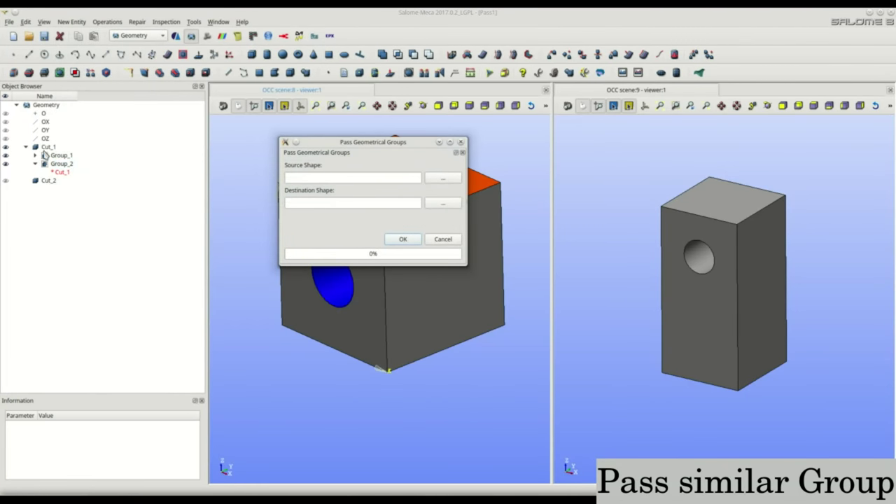
{"action": "left_click", "coordinate": [45, 148]}
{"action": "left_click", "coordinate": [438, 184]}
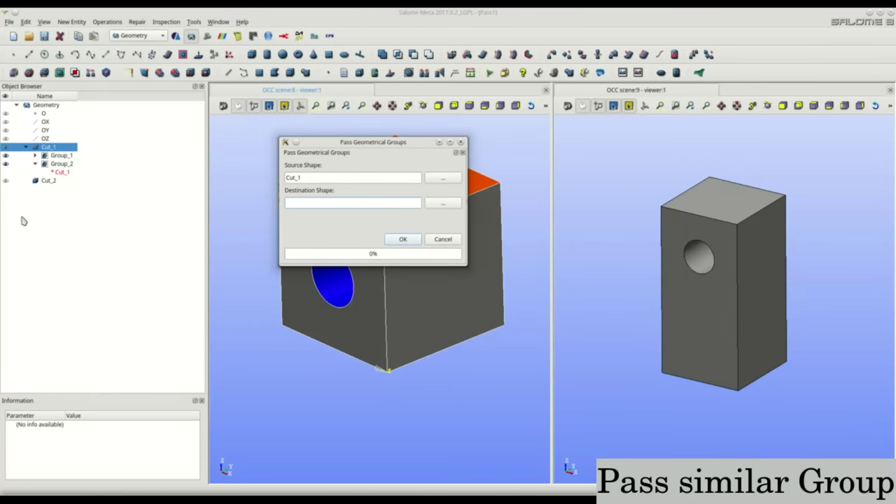
{"action": "left_click", "coordinate": [46, 180]}
{"action": "left_click", "coordinate": [458, 203]}
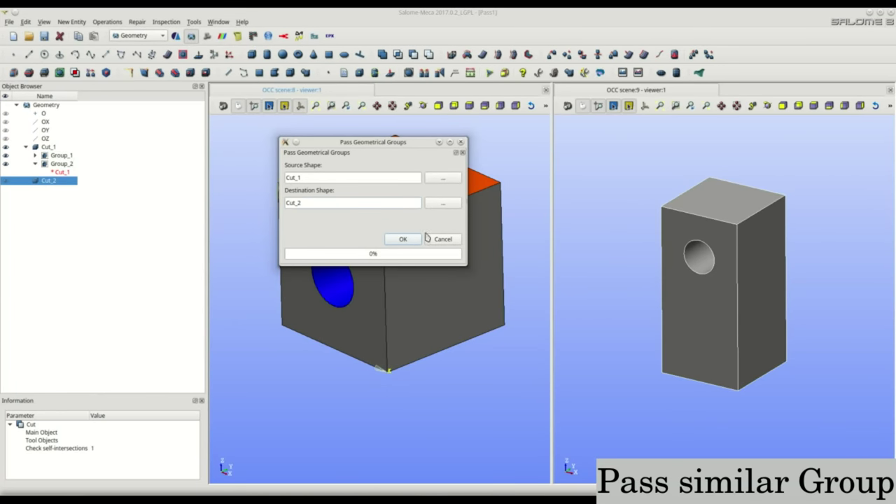
{"action": "left_click", "coordinate": [405, 240]}
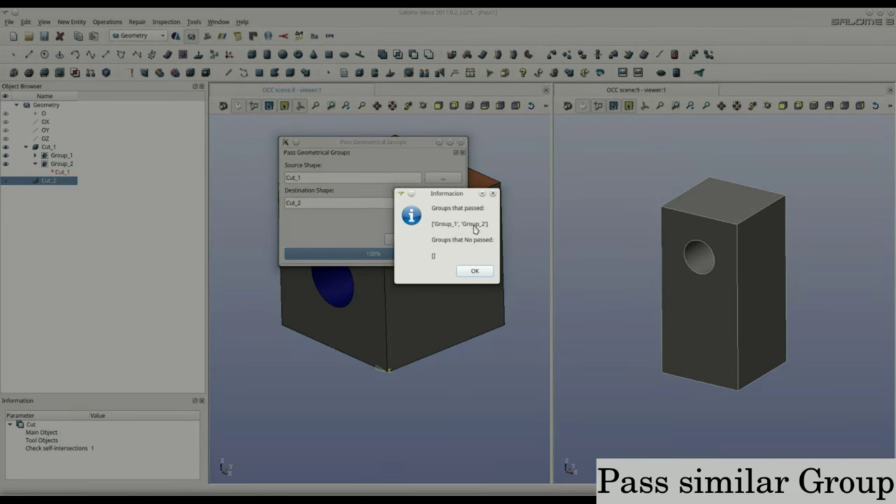
{"action": "left_click", "coordinate": [475, 271]}
{"action": "left_click", "coordinate": [448, 240]}
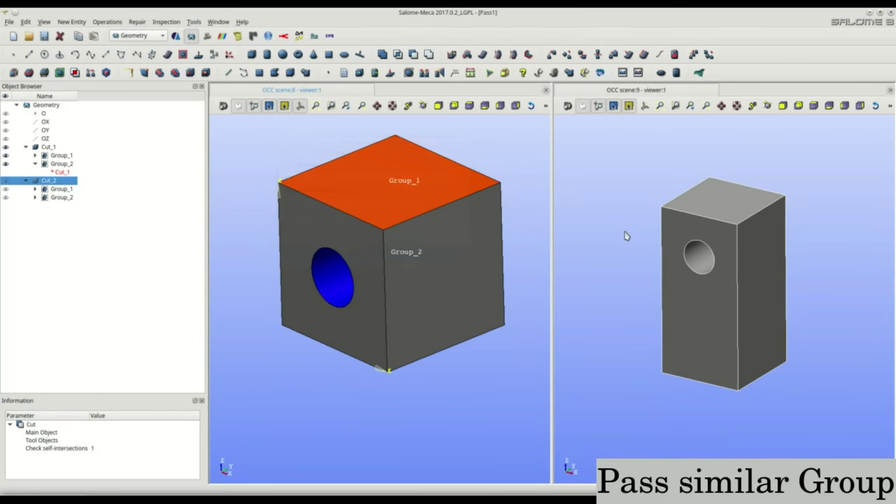
{"action": "left_click", "coordinate": [5, 190]}
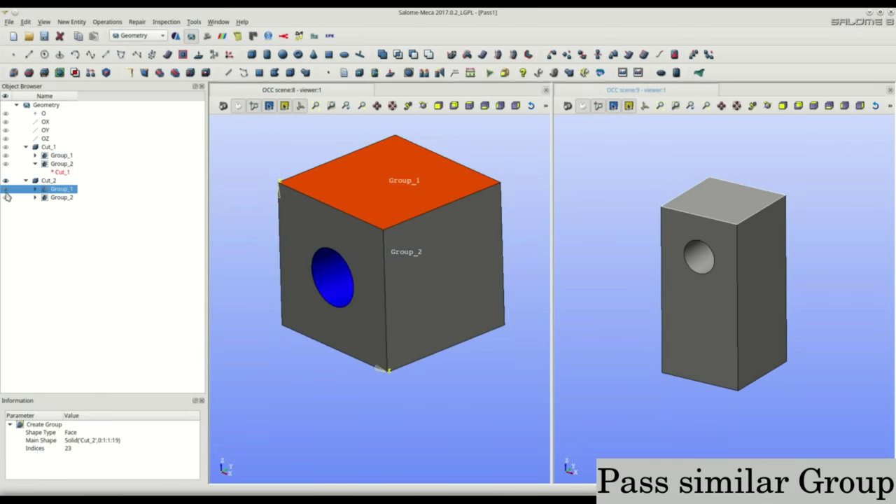
{"action": "left_click", "coordinate": [7, 198]}
Auto-colour Cut_2 and display its passed Group_2 on the block
{"action": "right_click", "coordinate": [43, 184]}
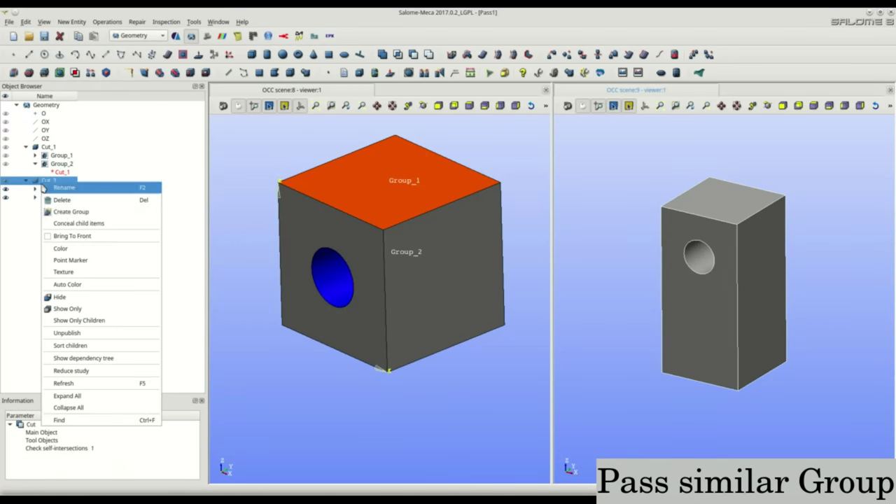
{"action": "left_click", "coordinate": [76, 282]}
{"action": "scroll", "coordinate": [737, 251], "scroll_direction": "up", "scroll_amount": 2}
{"action": "scroll", "coordinate": [737, 251], "scroll_direction": "up", "scroll_amount": 1}
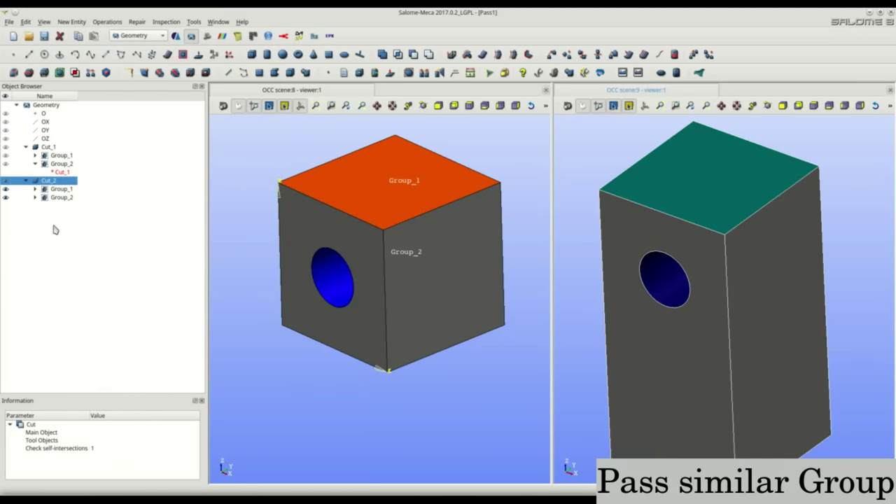
{"action": "left_click", "coordinate": [5, 198]}
{"action": "right_click_drag", "start_coordinate": [712, 263], "coordinate": [715, 253], "text": "ctrl"}
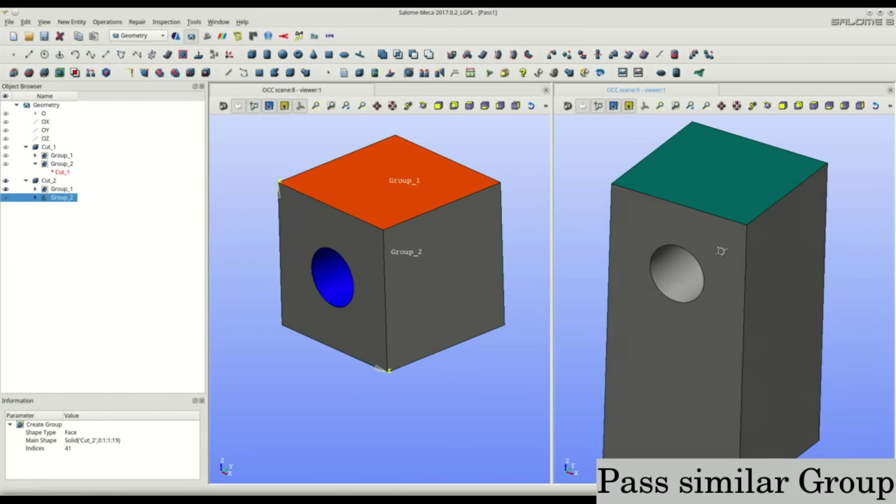
{"action": "left_click", "coordinate": [5, 199]}
Turn on name labels for Cut_2's Group_2 and Group_1 in the right viewer
{"action": "right_click", "coordinate": [668, 289]}
{"action": "mouse_move", "coordinate": [698, 128]}
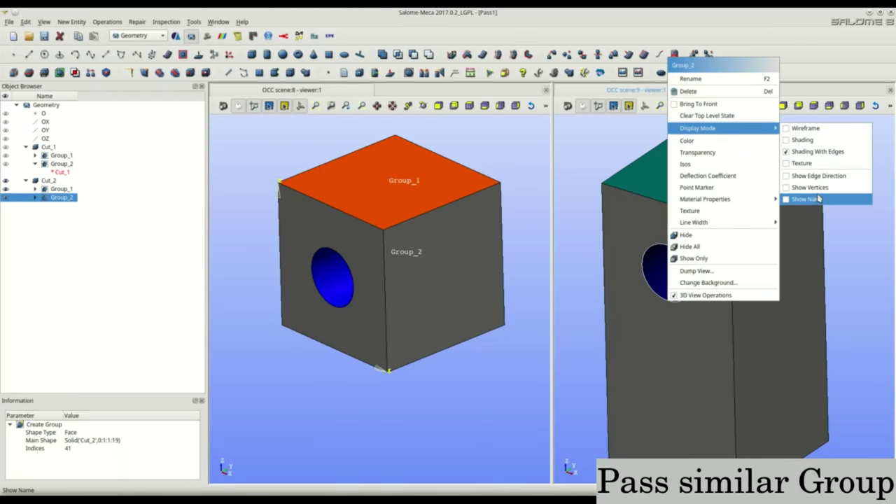
{"action": "left_click", "coordinate": [819, 200]}
{"action": "left_click", "coordinate": [739, 192]}
{"action": "right_click", "coordinate": [737, 189]}
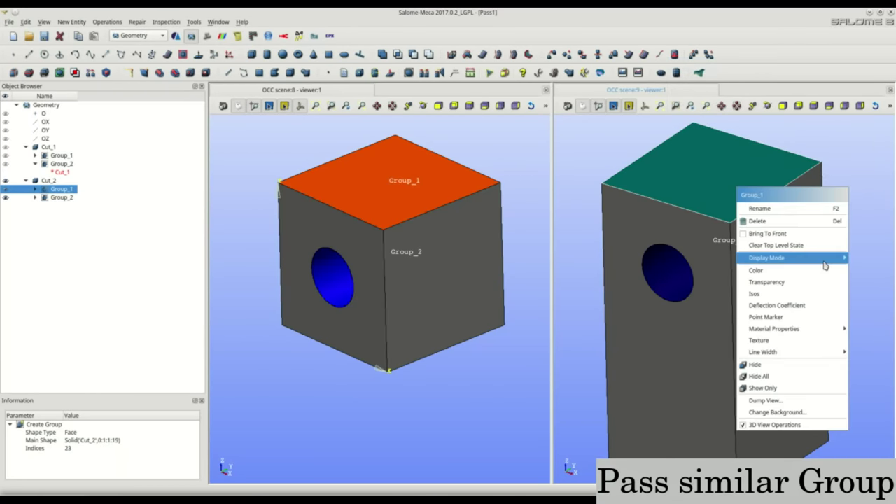
{"action": "left_click", "coordinate": [668, 330]}
{"action": "left_click_drag", "start_coordinate": [656, 234], "coordinate": [658, 231]}
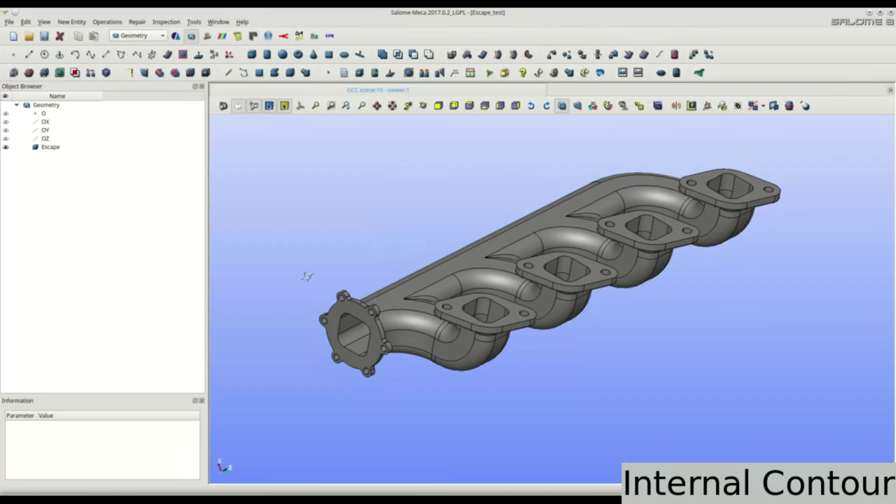
Create face group Group_1 on Escape holding the face inside the inlet opening
{"action": "right_click", "coordinate": [50, 149]}
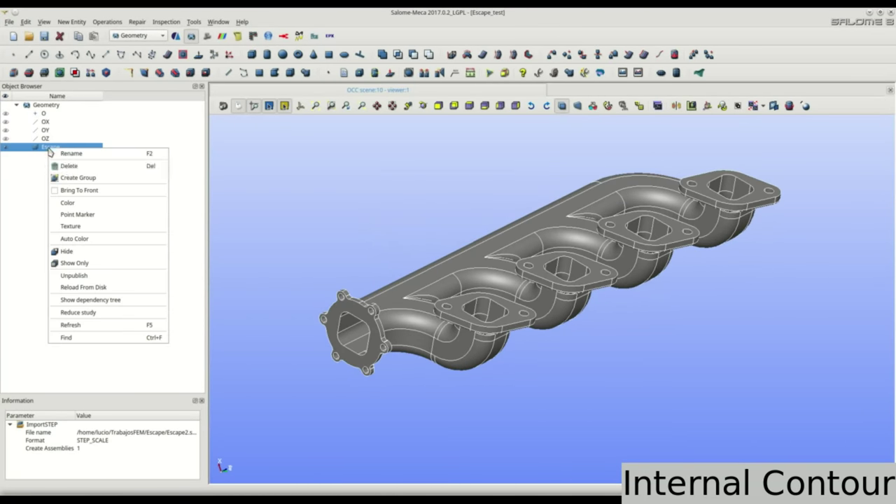
{"action": "left_click", "coordinate": [73, 177]}
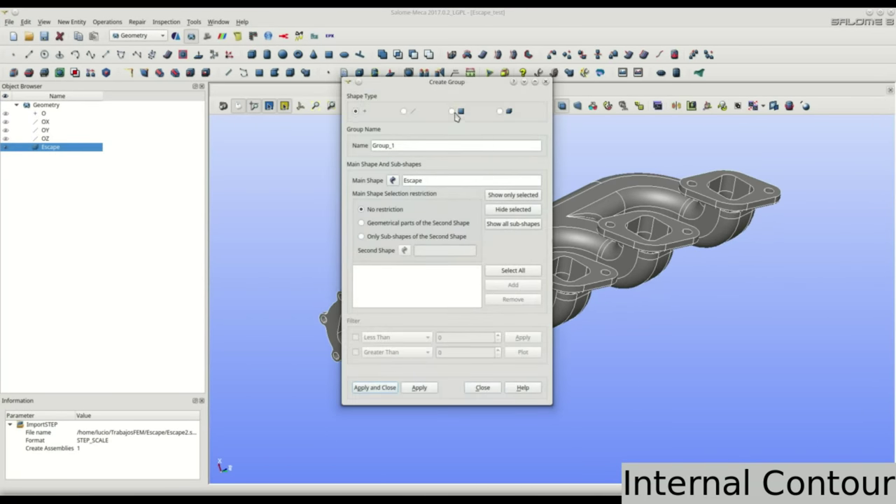
{"action": "left_click_drag", "start_coordinate": [461, 89], "coordinate": [180, 119]}
{"action": "left_click", "coordinate": [169, 141]}
{"action": "left_click", "coordinate": [348, 350]}
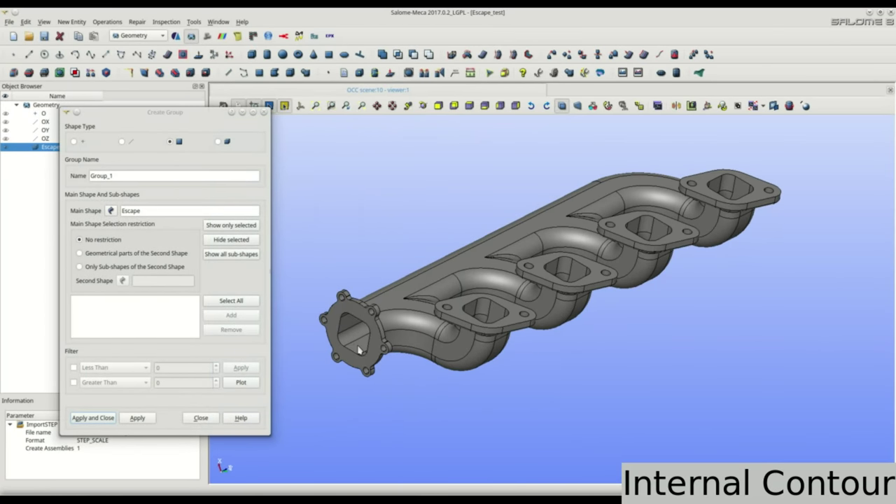
{"action": "left_click", "coordinate": [358, 350]}
{"action": "left_click", "coordinate": [230, 315]}
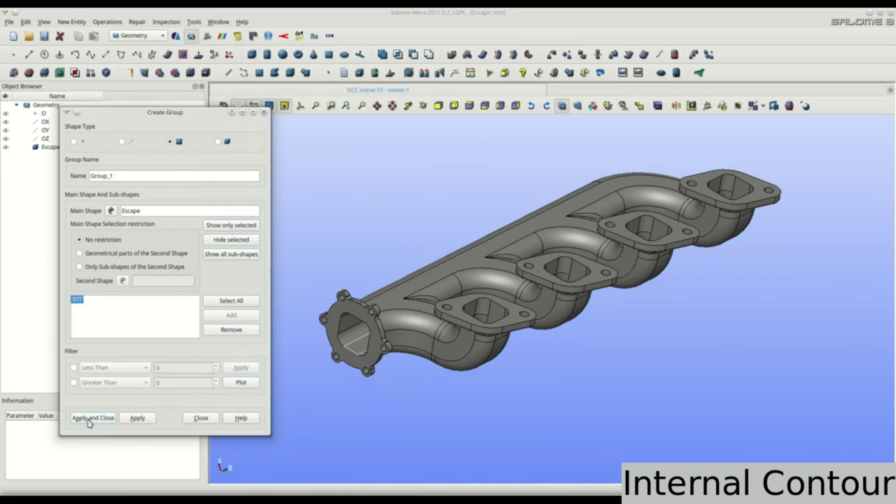
{"action": "left_click", "coordinate": [89, 420]}
Hide the Escape manifold to view Group_1 alone and orbit the view
{"action": "left_click", "coordinate": [7, 148]}
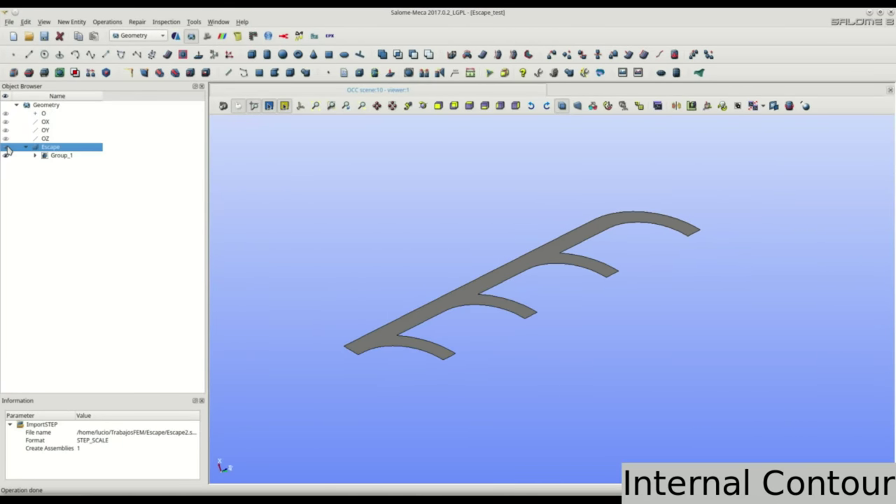
{"action": "right_click", "coordinate": [60, 151]}
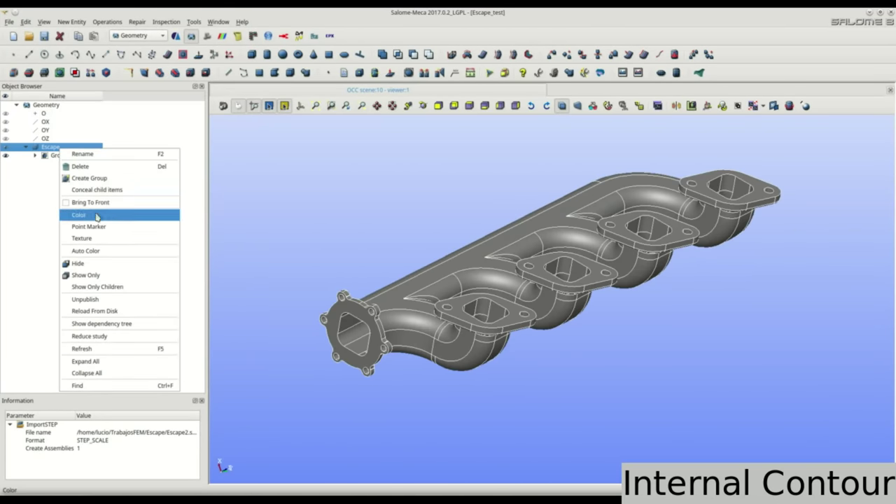
{"action": "right_click_drag", "start_coordinate": [395, 292], "coordinate": [434, 294], "text": "ctrl"}
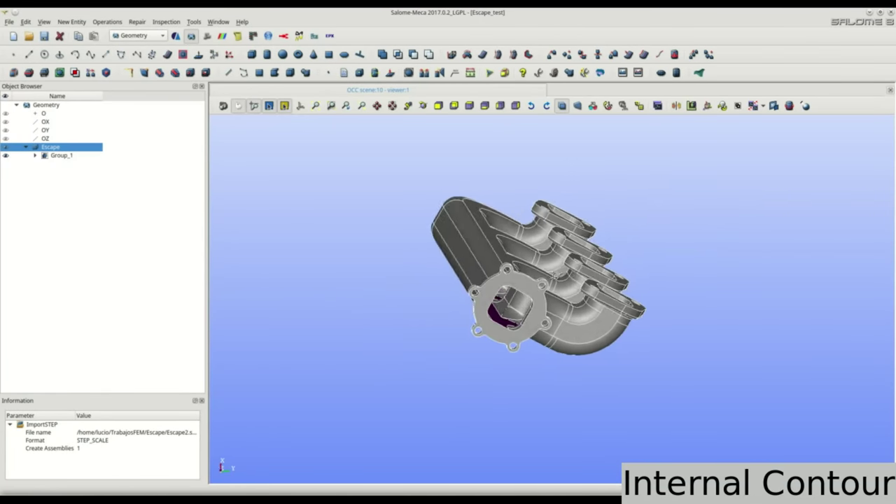
{"action": "left_click", "coordinate": [81, 23]}
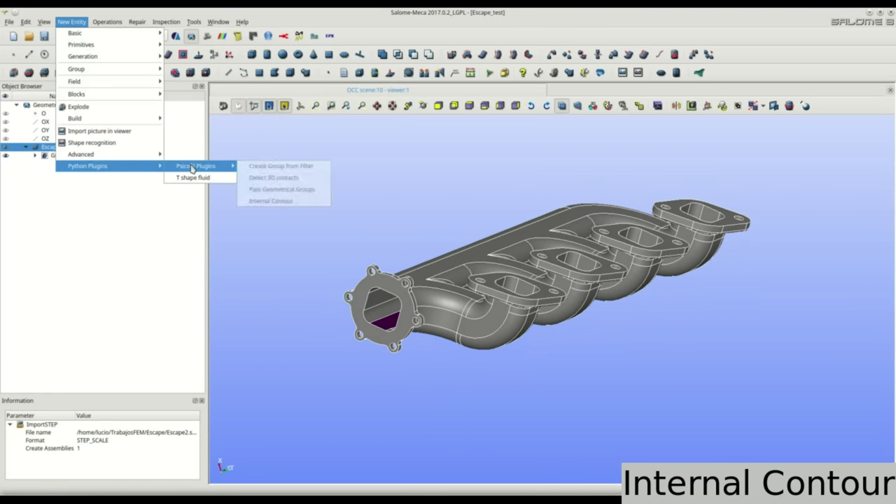
Run Internal Contour with Group_1 as reference surface to create InternalSurface
{"action": "left_click", "coordinate": [288, 203]}
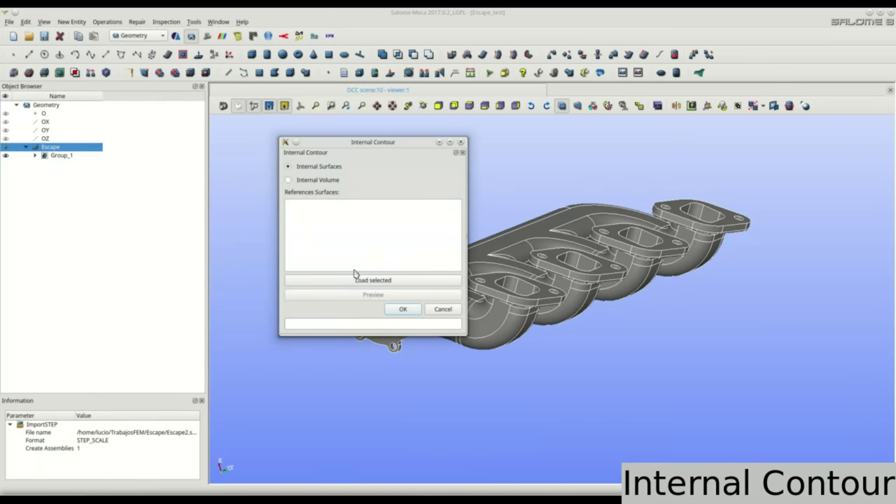
{"action": "left_click", "coordinate": [64, 156]}
{"action": "left_click", "coordinate": [336, 280]}
{"action": "left_click", "coordinate": [398, 309]}
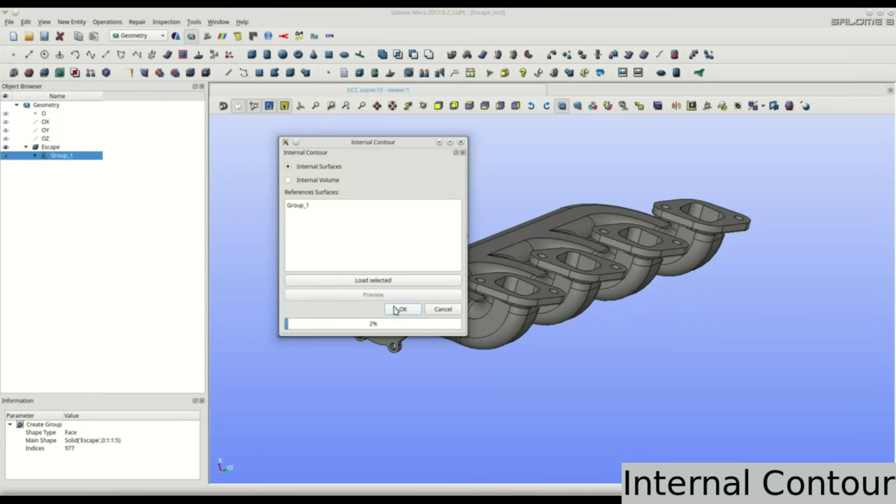
{"action": "left_click", "coordinate": [440, 314]}
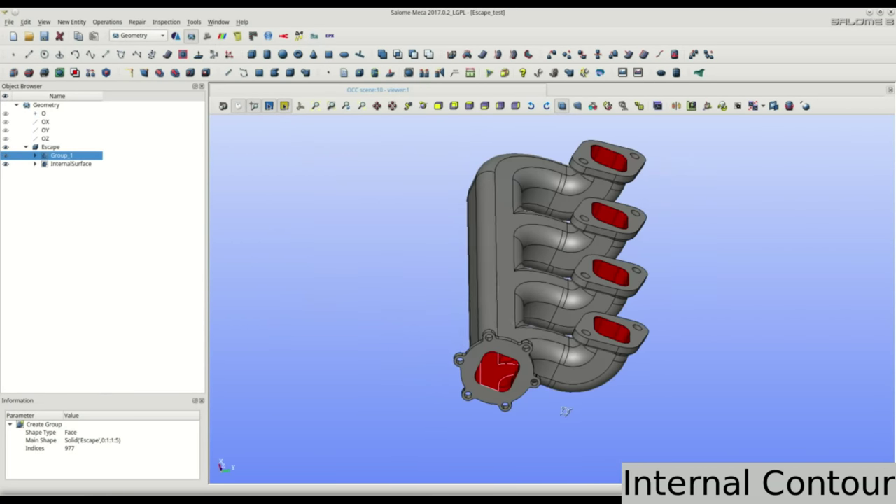
Toggle Group_1, Escape and InternalSurface visibility, orbiting to inspect the inner passage faces
{"action": "left_click", "coordinate": [6, 156]}
{"action": "left_click_drag", "start_coordinate": [420, 294], "coordinate": [336, 245], "text": "ctrl"}
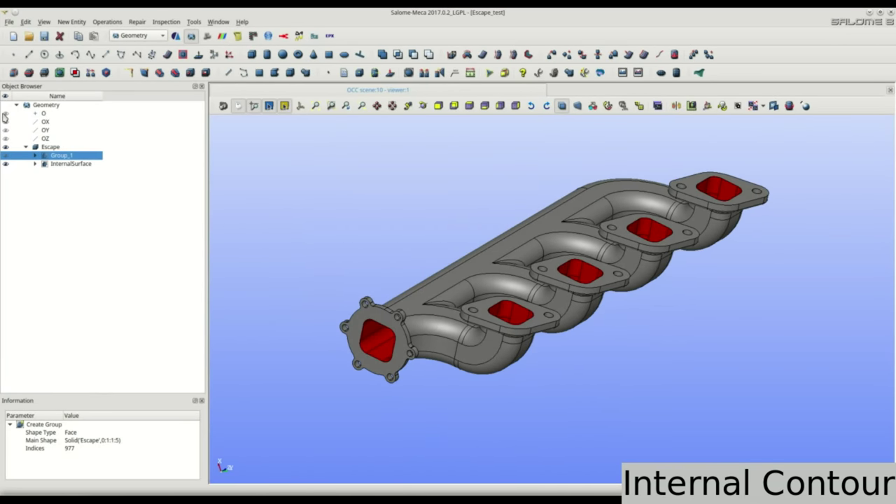
{"action": "left_click", "coordinate": [6, 147]}
{"action": "left_click_drag", "start_coordinate": [439, 279], "coordinate": [287, 210], "text": "ctrl"}
{"action": "left_click", "coordinate": [6, 147]}
{"action": "left_click", "coordinate": [7, 164]}
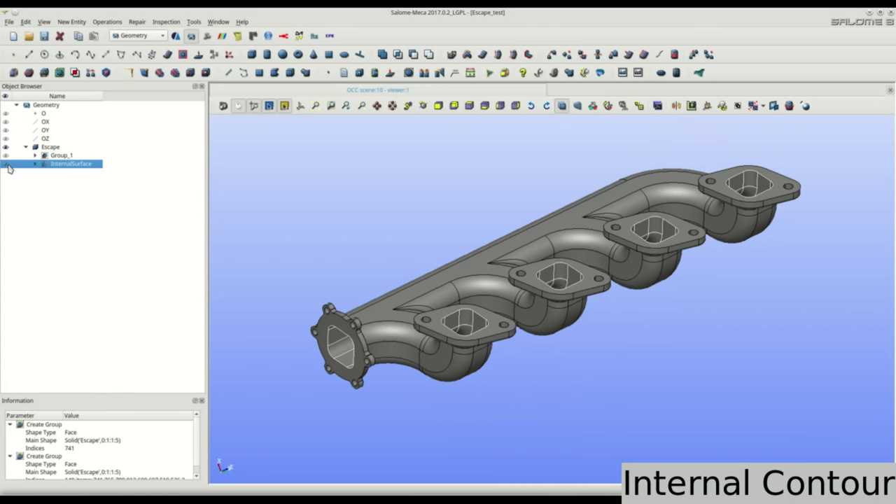
{"action": "left_click", "coordinate": [7, 163]}
{"action": "left_click_drag", "start_coordinate": [329, 251], "coordinate": [376, 280], "text": "ctrl"}
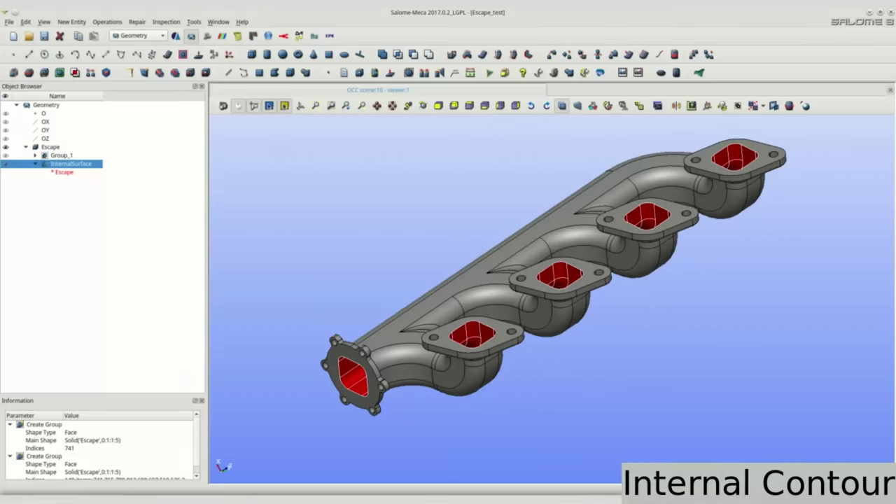